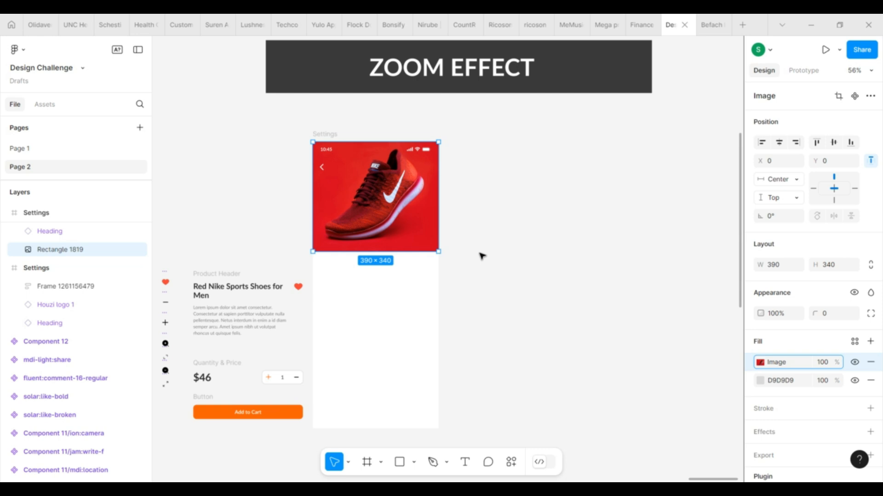
Place the product header, quantity and price row, and Add to Cart button below the shoe image, centring the button and price row horizontally
drag(233, 274, 358, 256)
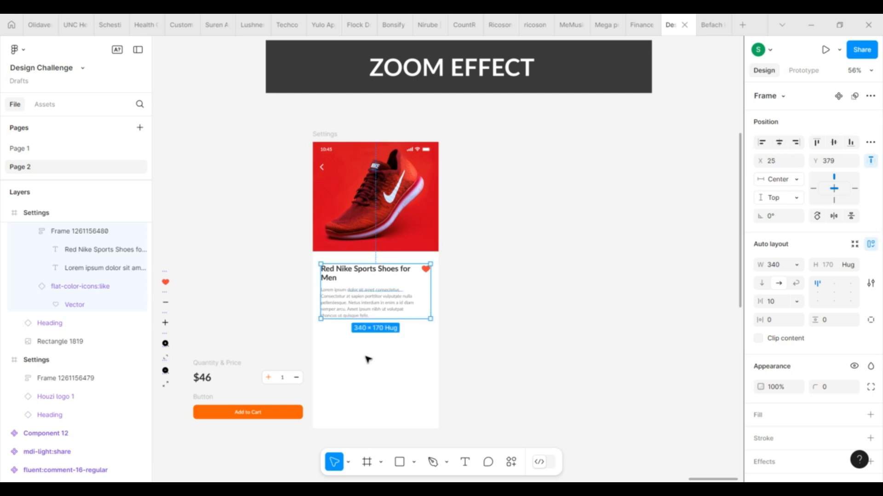
scroll(368, 359, down, 1)
drag(233, 338, 363, 297)
drag(203, 371, 335, 366)
click(779, 143)
click(400, 310)
click(779, 143)
Combine the shoe image, product header and price row into a vertical auto layout with a gap of 24
shift+click(376, 285)
shift+click(381, 201)
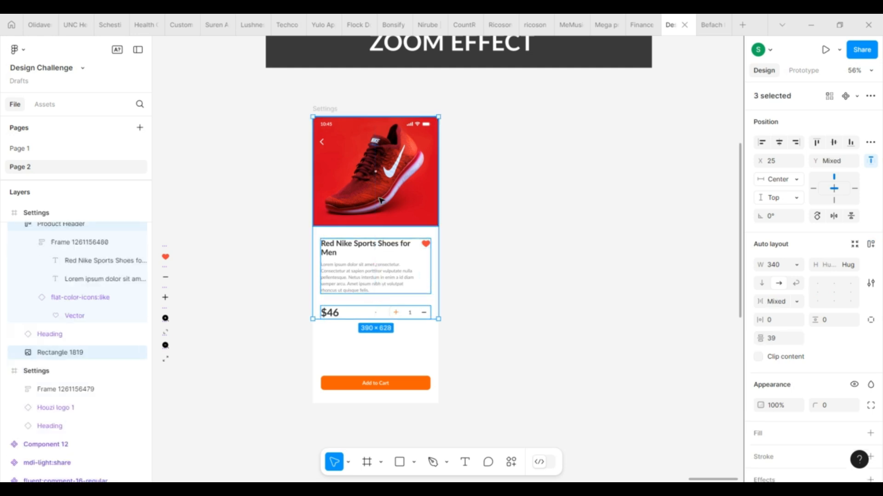
key(shift+a)
click(775, 302)
text(24)
key(Return)
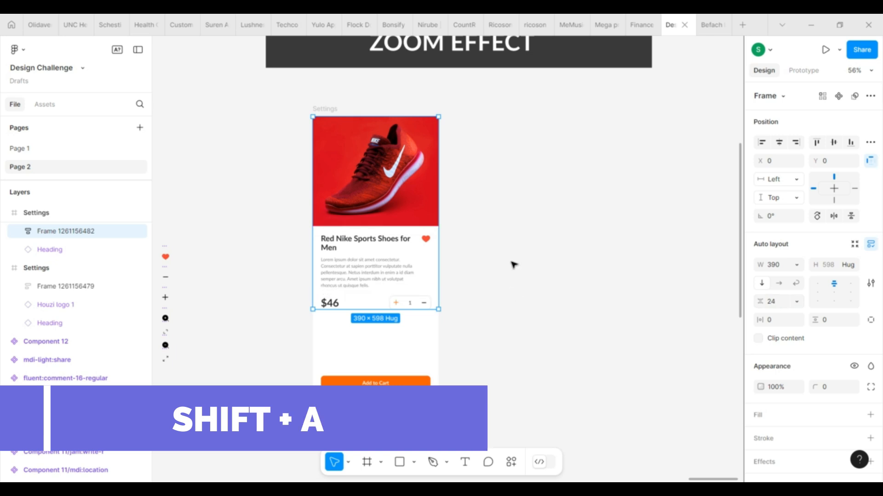
Set the vertical gap of the product content auto layout to 20
click(511, 266)
click(422, 267)
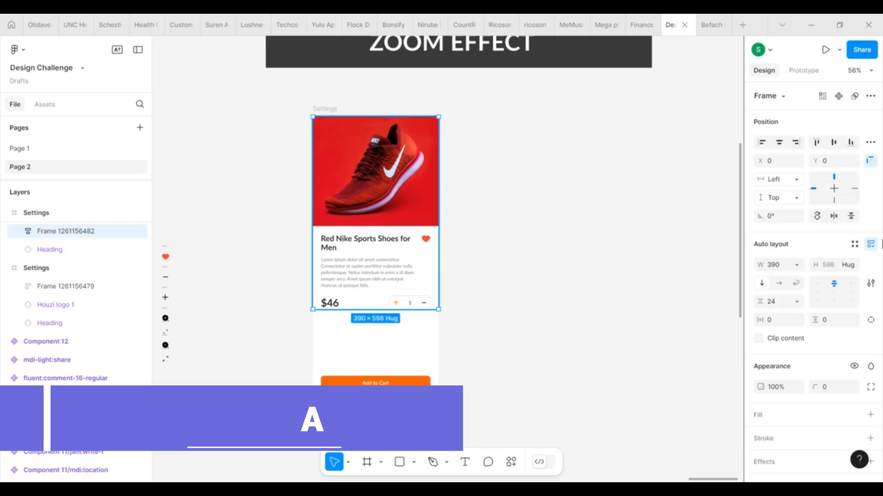
click(780, 307)
text(20)
key(Return)
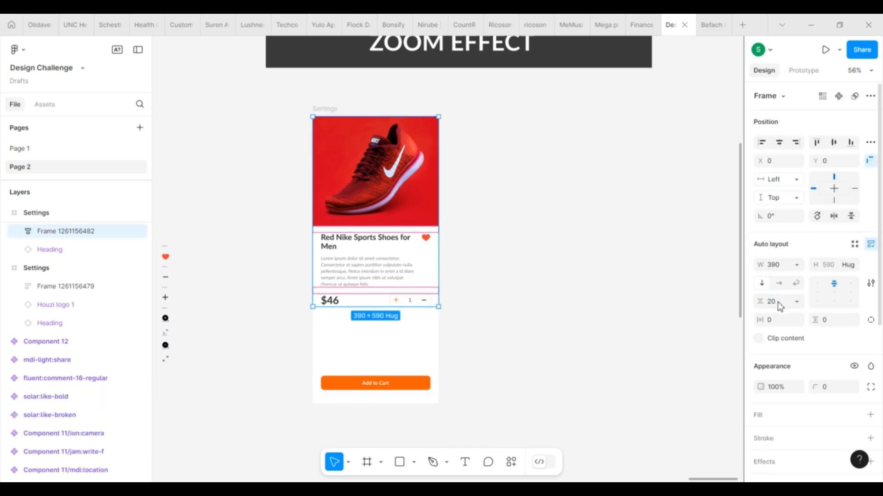
click(533, 329)
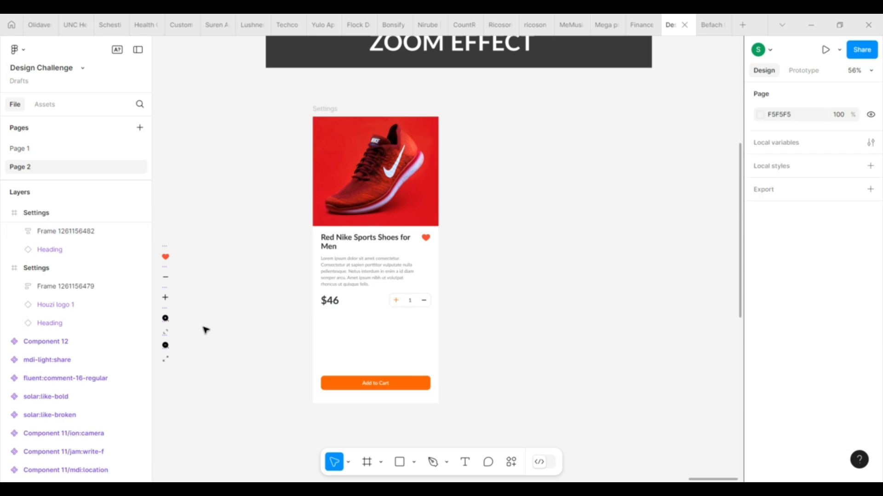
Group the shoe image and add a copy of the pan-zoom icon inside the group, at the image's lower-right corner
click(166, 361)
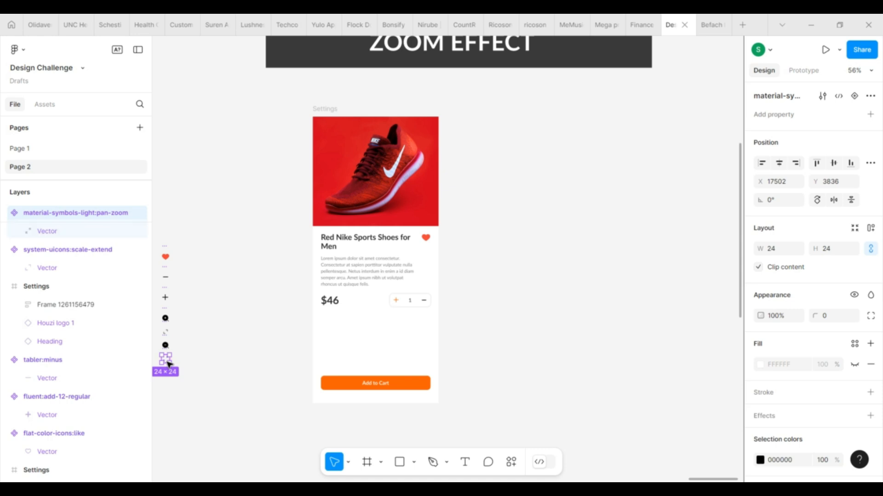
click(440, 191)
click(407, 199)
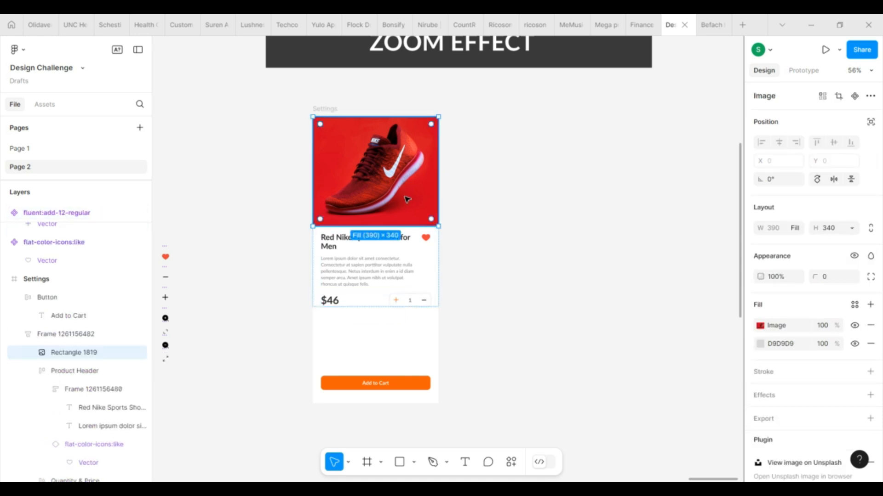
key(ctrl+g)
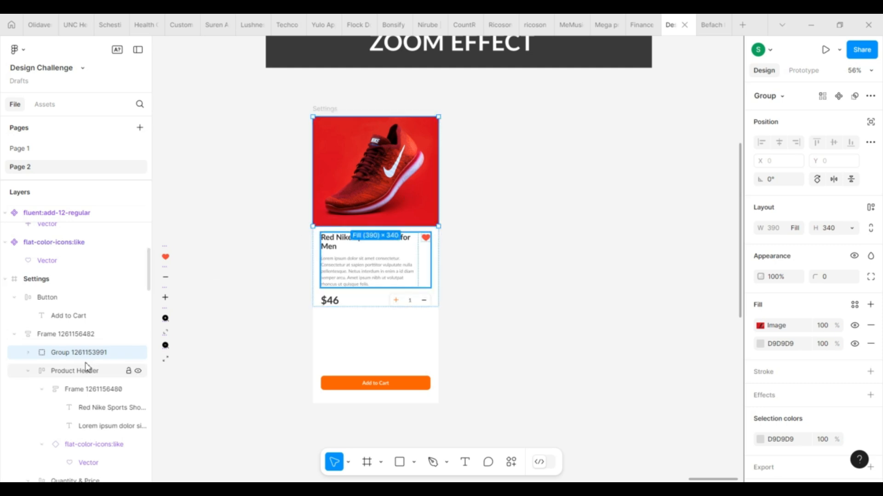
key(ctrl+v)
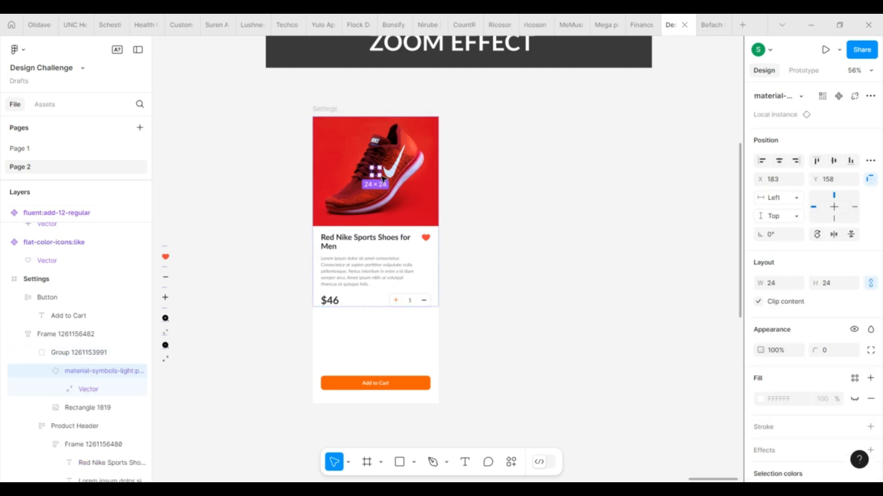
drag(380, 174, 432, 218)
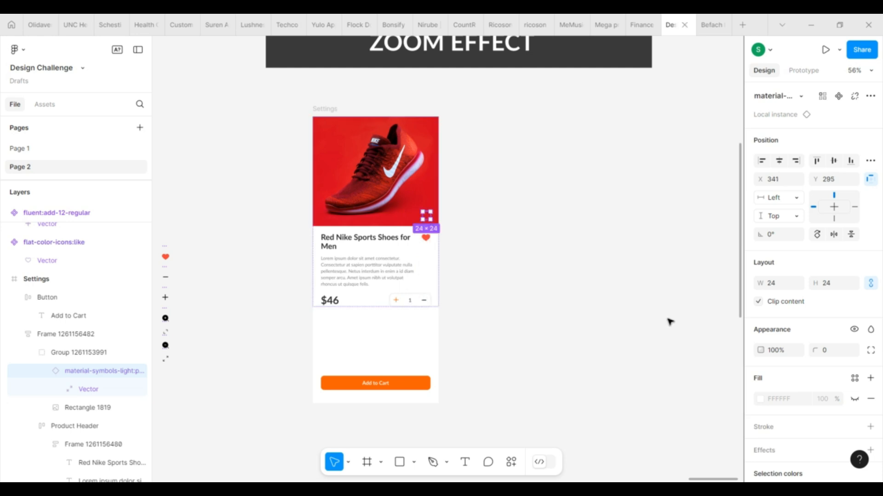
Change the pan-zoom icon's colour to white, FFFFFF
scroll(787, 394, down, 2)
scroll(787, 394, down, 2)
click(760, 383)
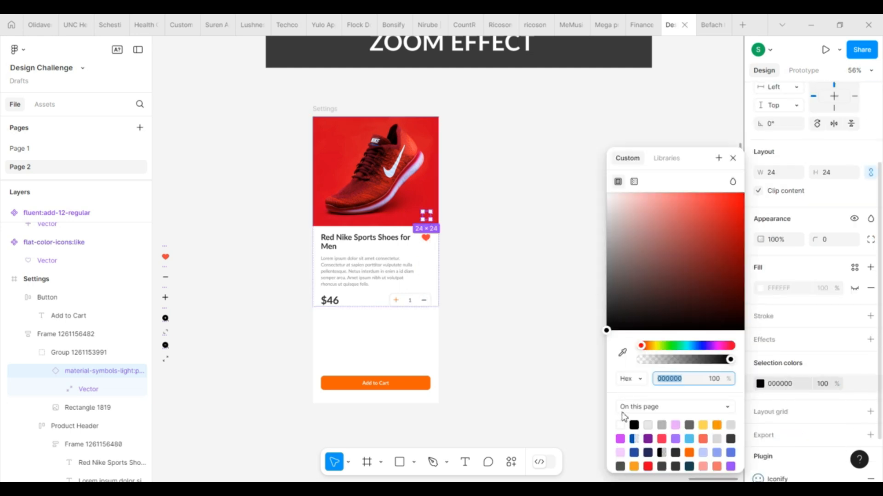
click(622, 424)
click(733, 158)
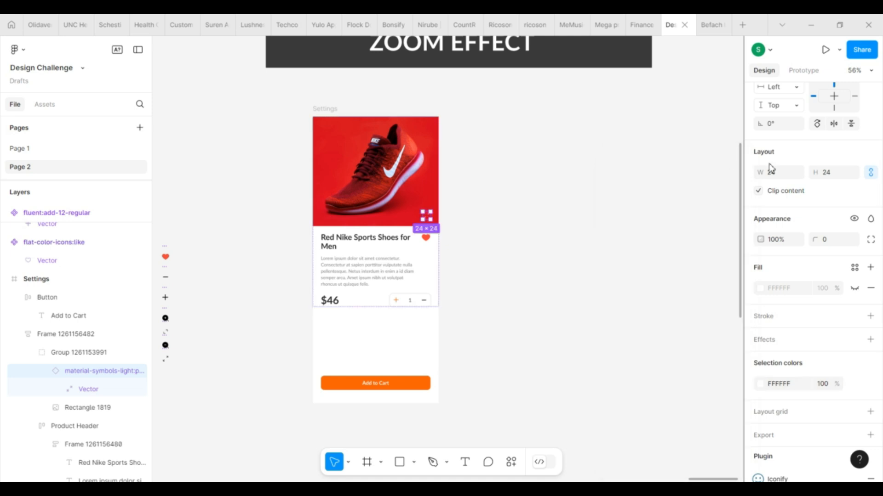
Resize the pan-zoom icon to 40 × 40 and shift it slightly inward from the image's lower-right corner
click(832, 175)
text(40)
key(Return)
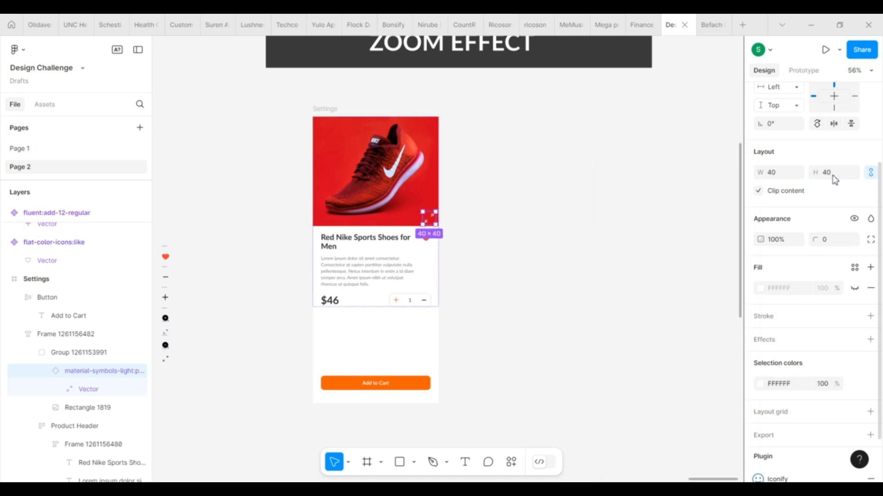
drag(433, 220, 430, 216)
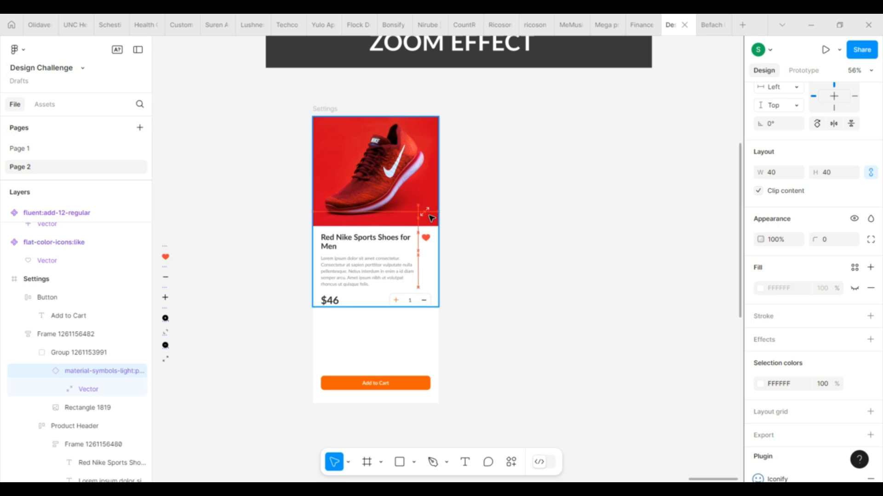
click(491, 238)
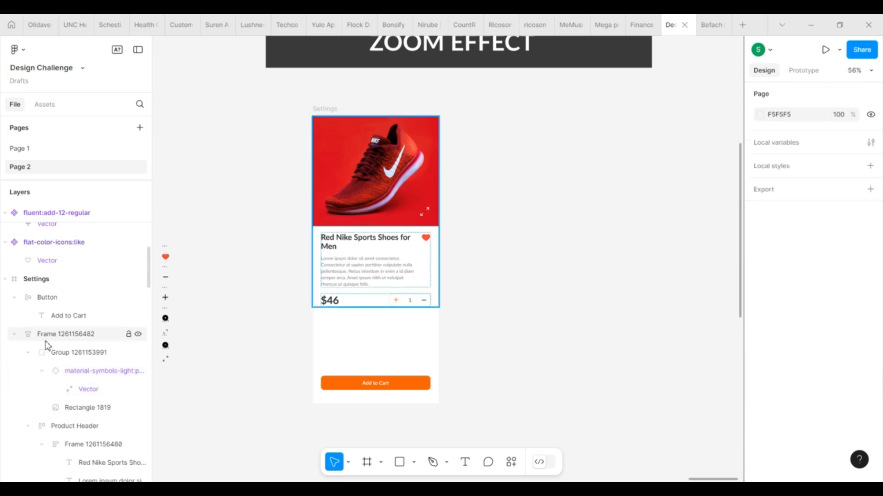
Collapse the product content frame and move the Heading layer above the Button layer in the Settings frame
click(65, 336)
click(17, 335)
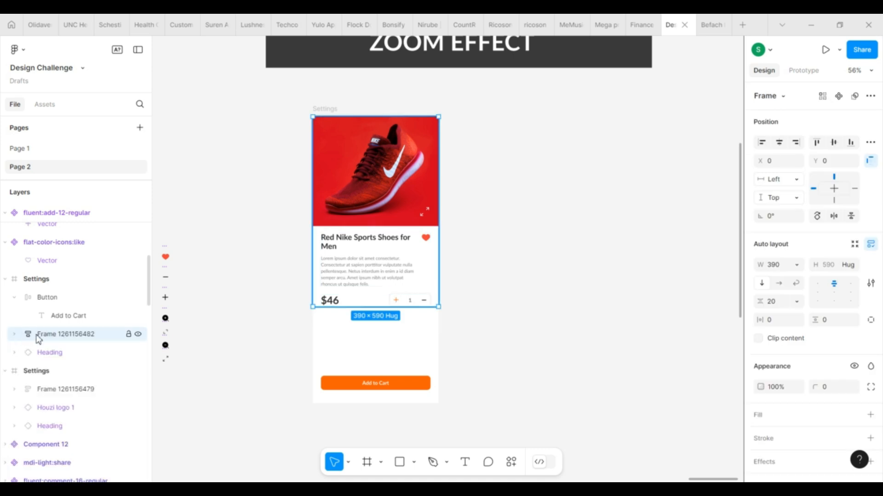
click(54, 355)
drag(56, 358, 56, 292)
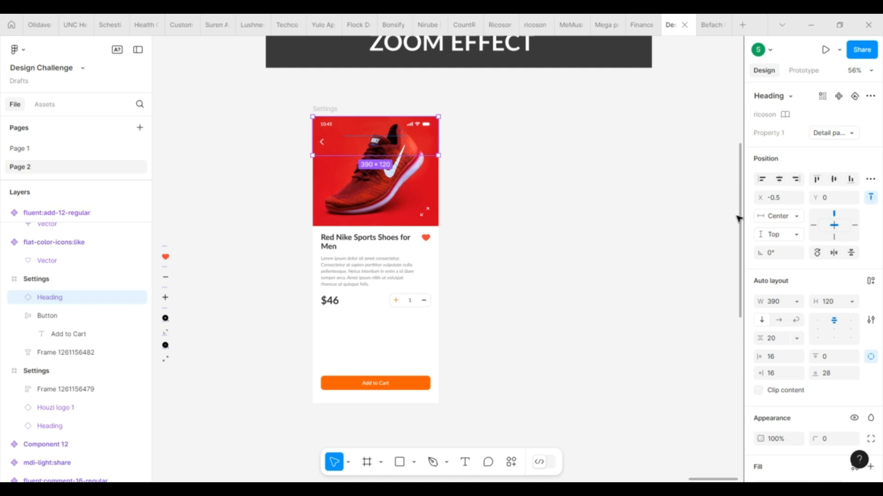
Set the Heading's scroll position to Fixed (stay in place)
click(805, 72)
click(830, 138)
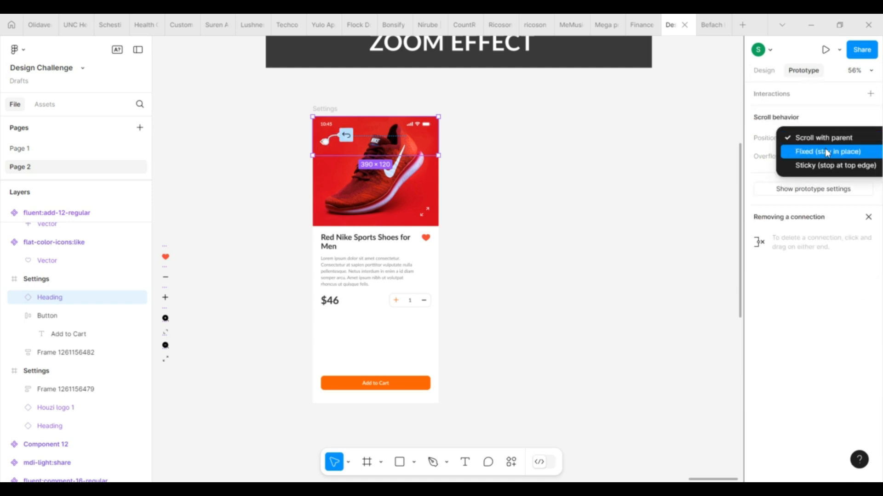
click(827, 152)
click(764, 72)
click(541, 192)
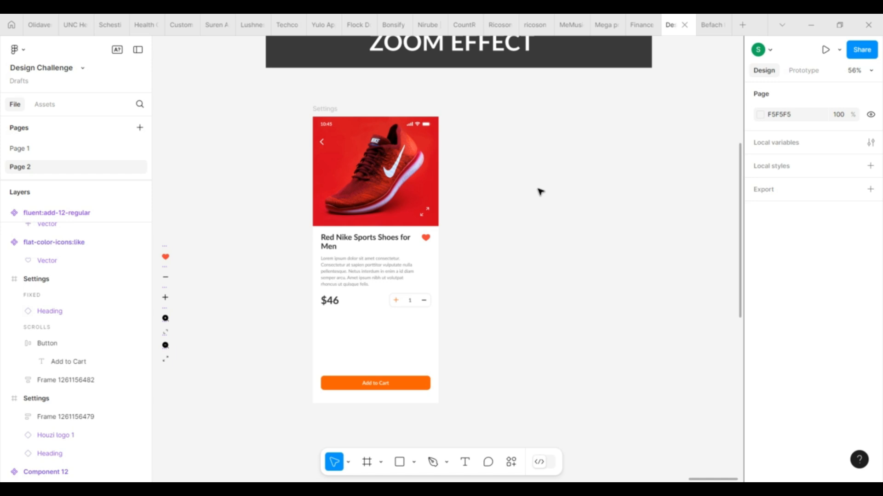
Duplicate the Settings frame and delete the product content and Add to Cart button from the copy
scroll(249, 355, down, 2)
click(312, 161)
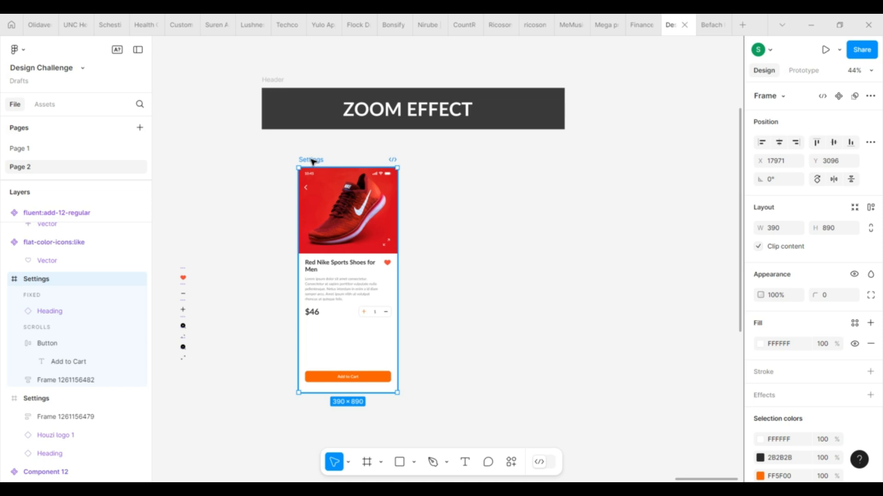
key(ctrl+d)
click(453, 282)
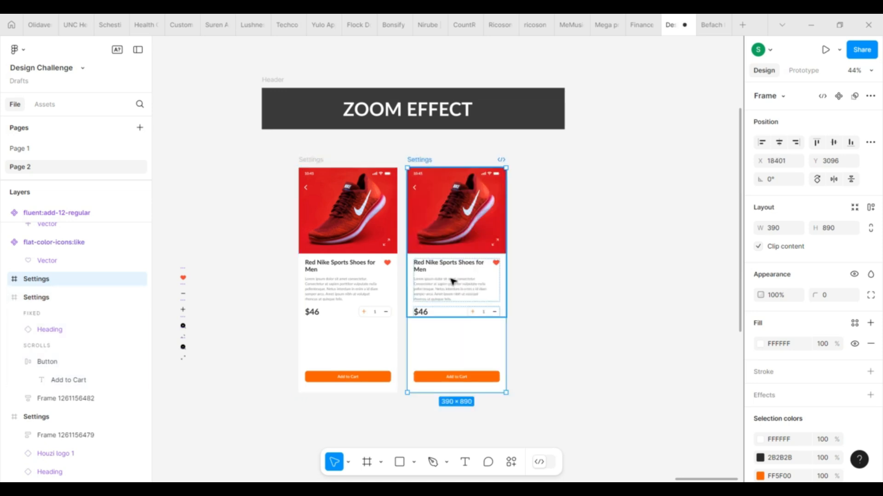
key(Delete)
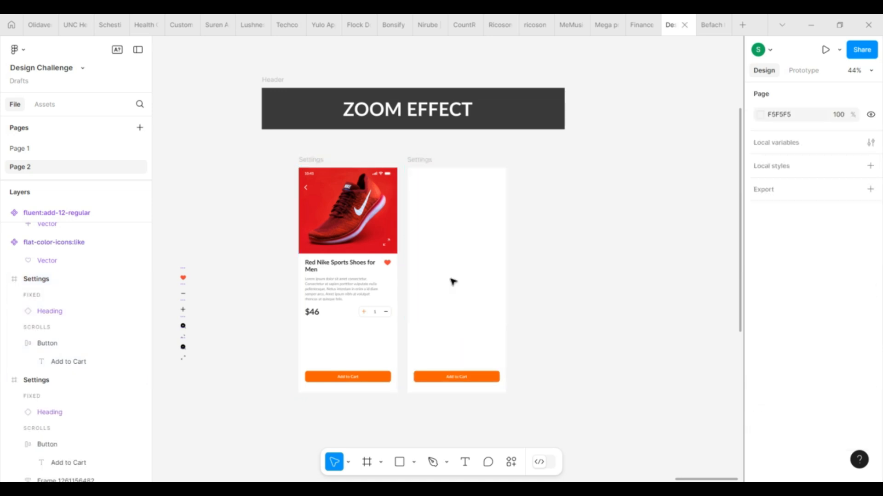
click(471, 377)
key(Delete)
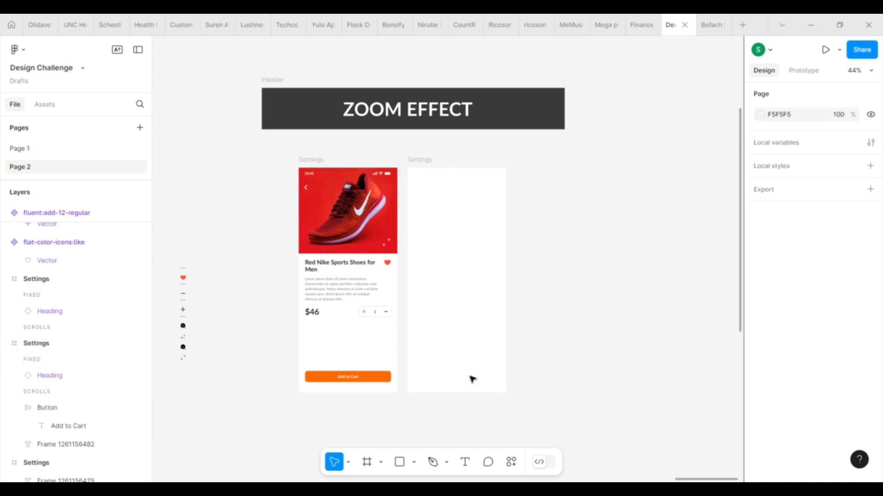
Copy the shoe image group from the original screen into the duplicated Settings frame
double_click(359, 226)
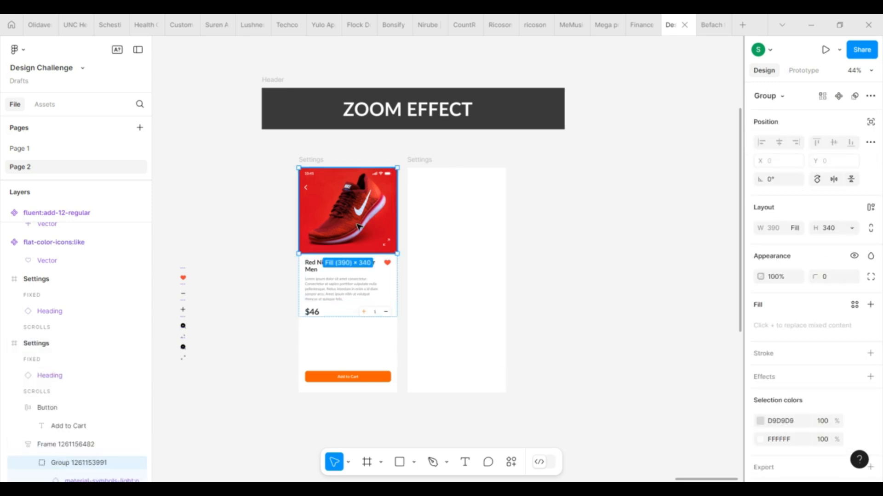
key(ctrl+c)
click(426, 161)
key(ctrl+v)
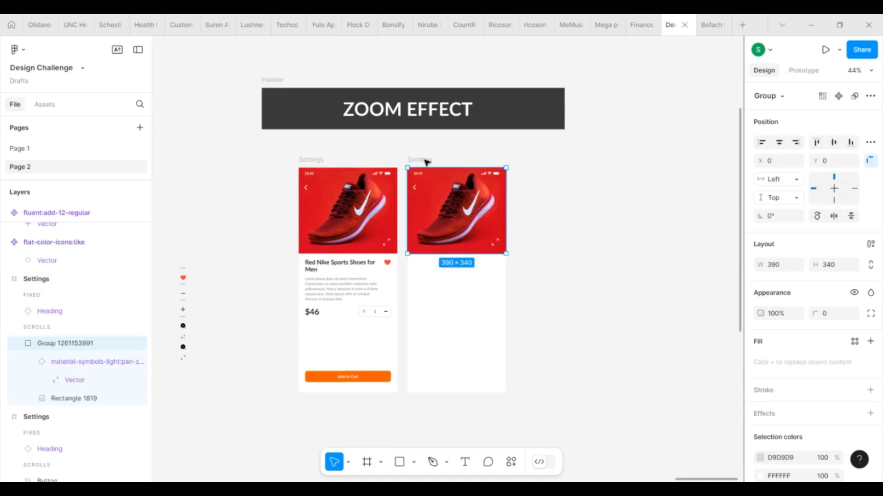
Stretch only the image rectangle inside the copied group to the full frame height, 390 × 890, leaving the icon undistorted
drag(470, 251, 474, 295)
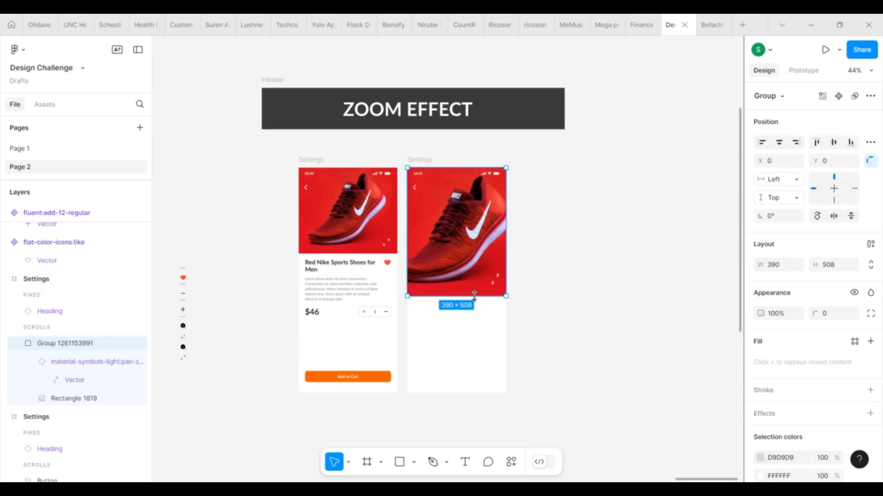
key(ctrl+z)
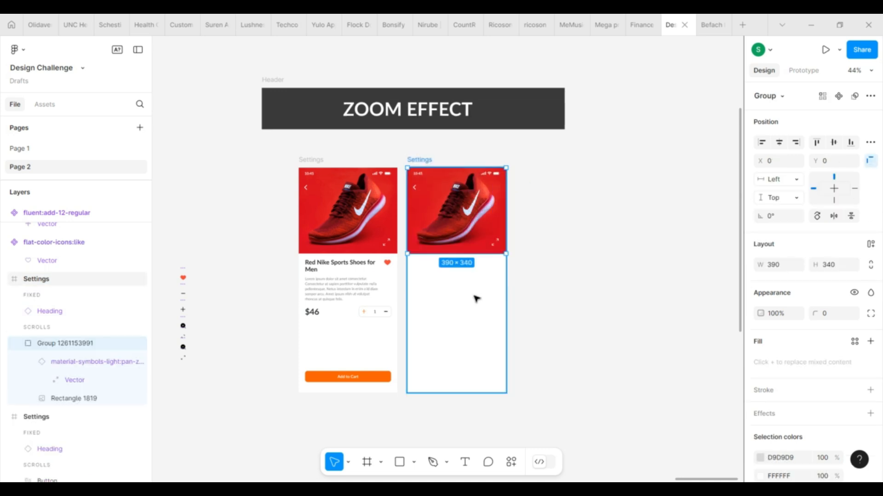
double_click(495, 248)
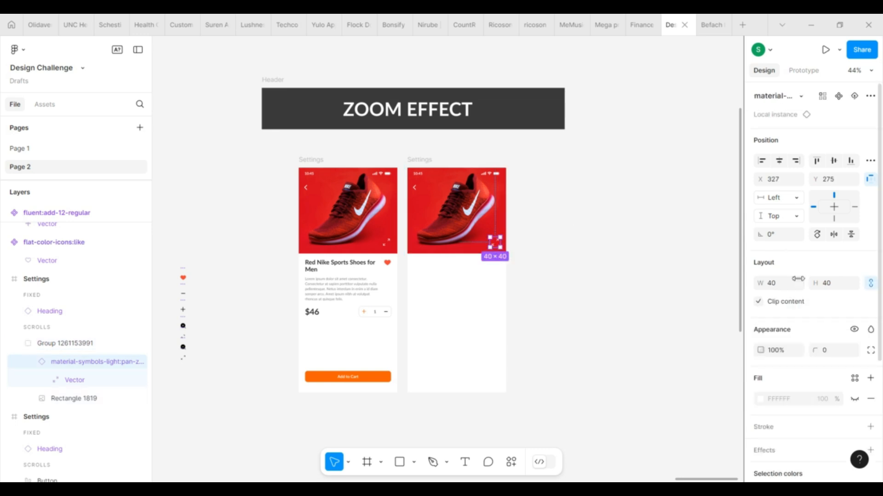
click(454, 242)
drag(456, 257, 470, 391)
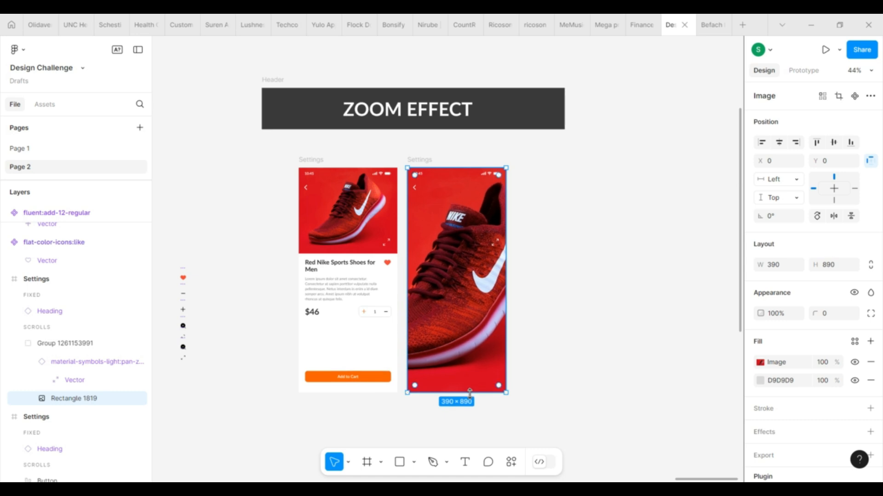
Move the icon to the enlarged image's lower-right corner and swap its instance for system-uicons:scale-extend
click(495, 247)
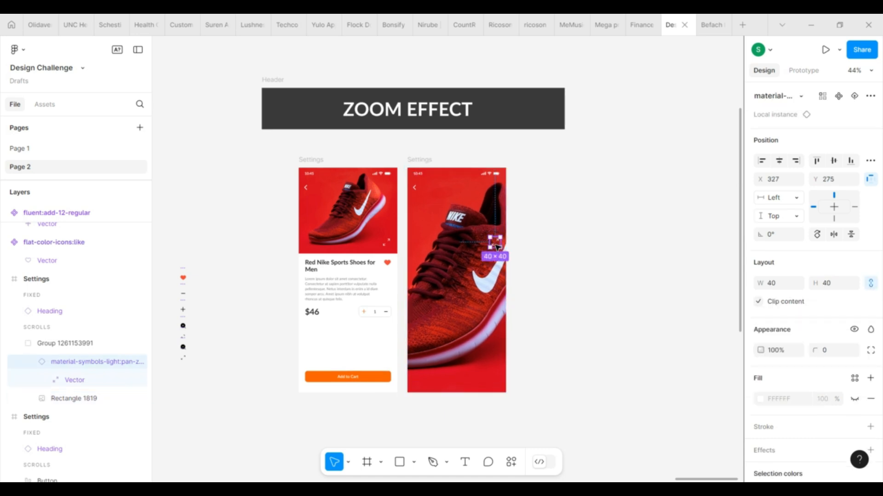
drag(495, 246, 495, 383)
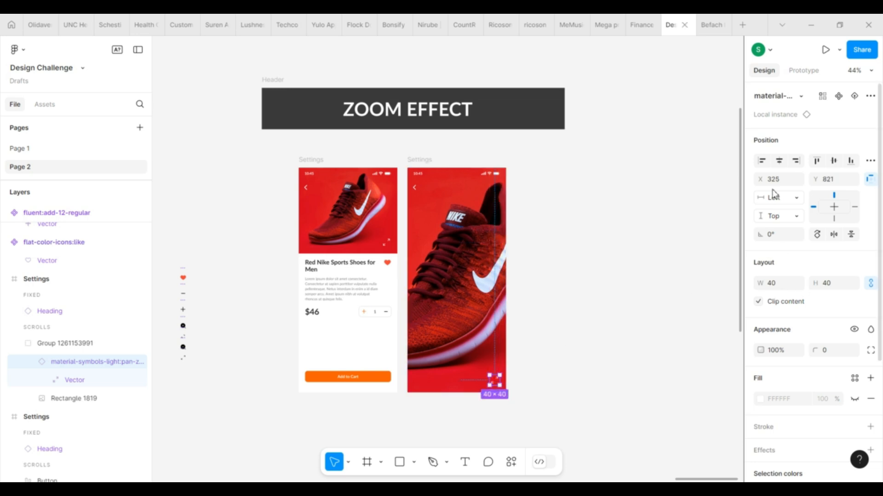
click(777, 100)
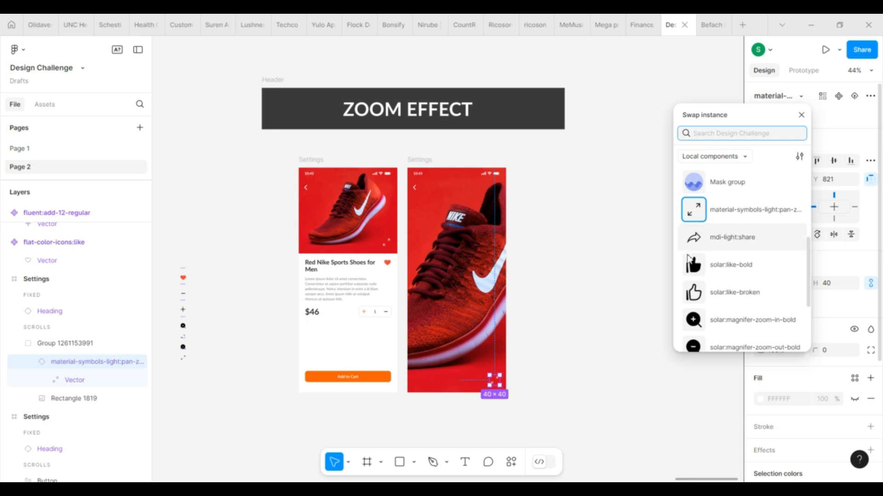
scroll(739, 262, up, 4)
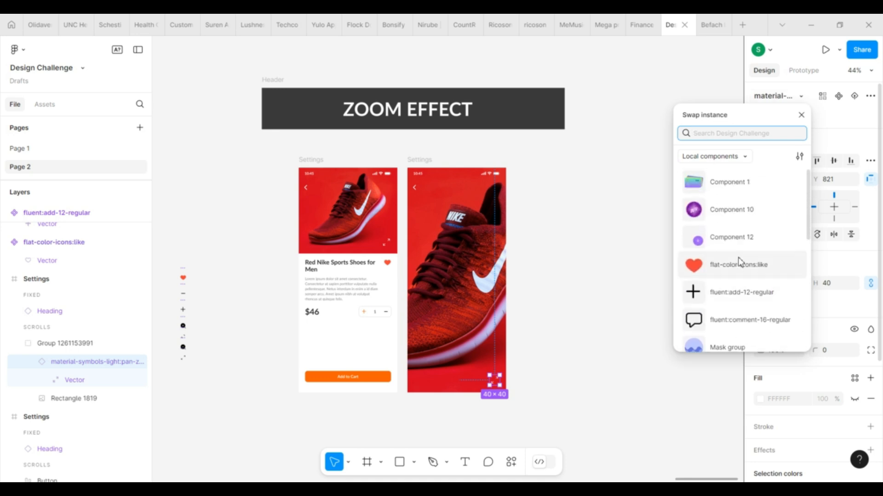
scroll(740, 262, down, 6)
click(741, 279)
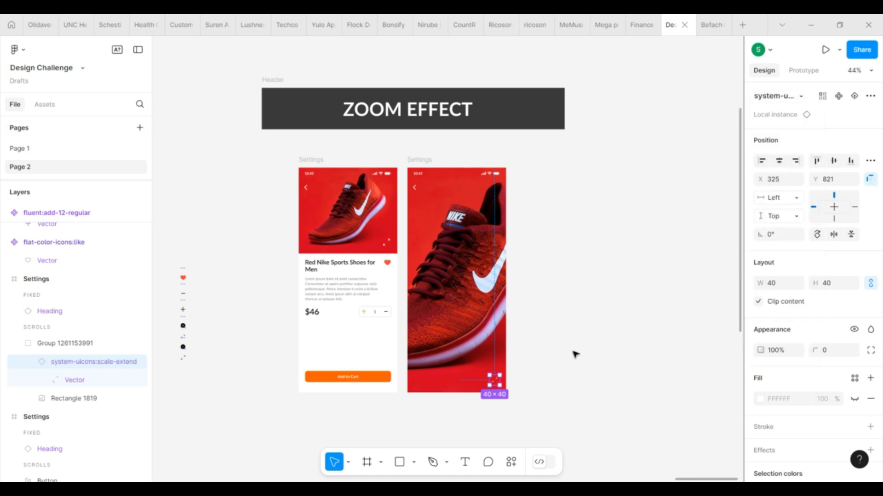
Swap the lower-right corner icon on the full-screen image for the solar:magnifer-zoom-in-bold instance
click(573, 358)
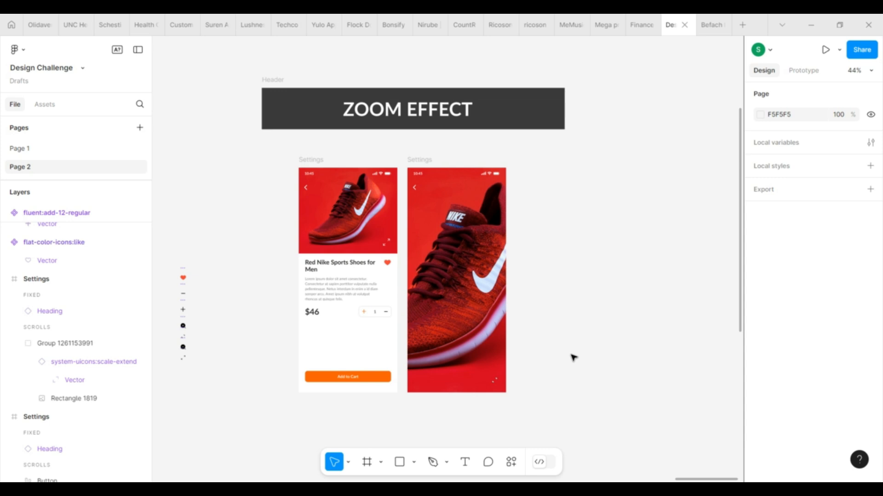
click(494, 380)
double_click(495, 379)
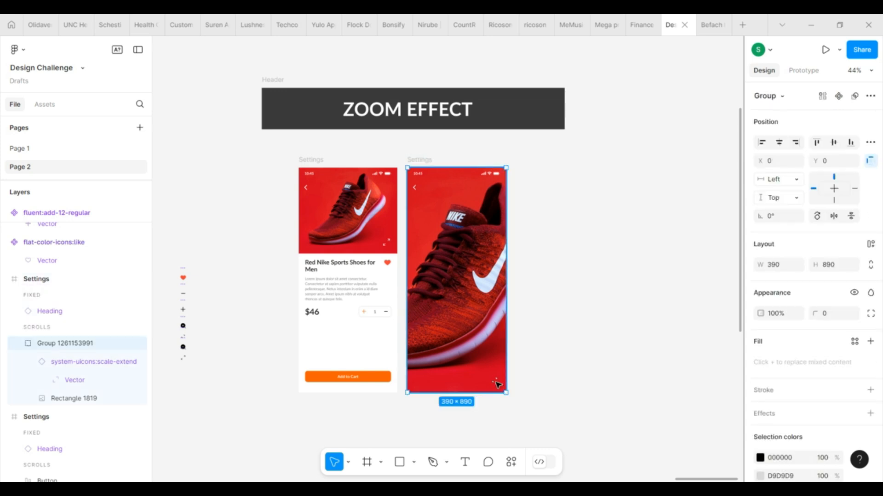
double_click(494, 380)
click(784, 98)
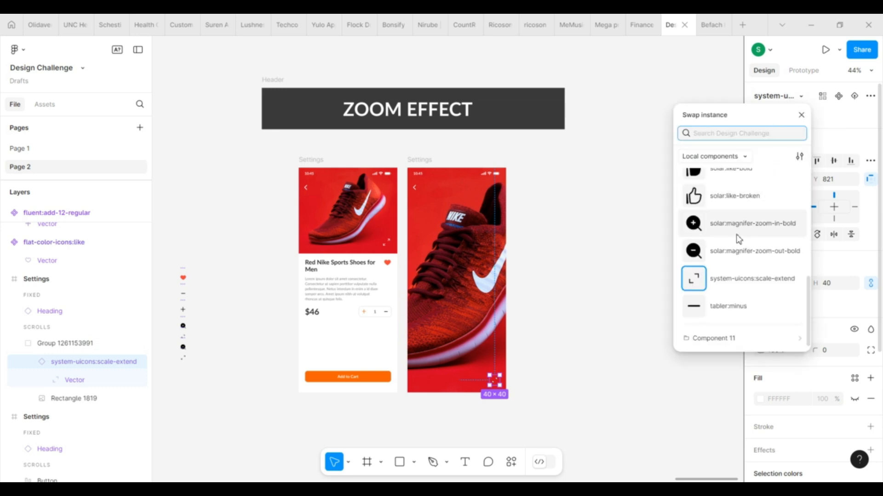
click(725, 225)
Duplicate the zoom-in icon to its left and swap the copy for the solar:magnifer-zoom-out-bold instance
drag(497, 381, 482, 382)
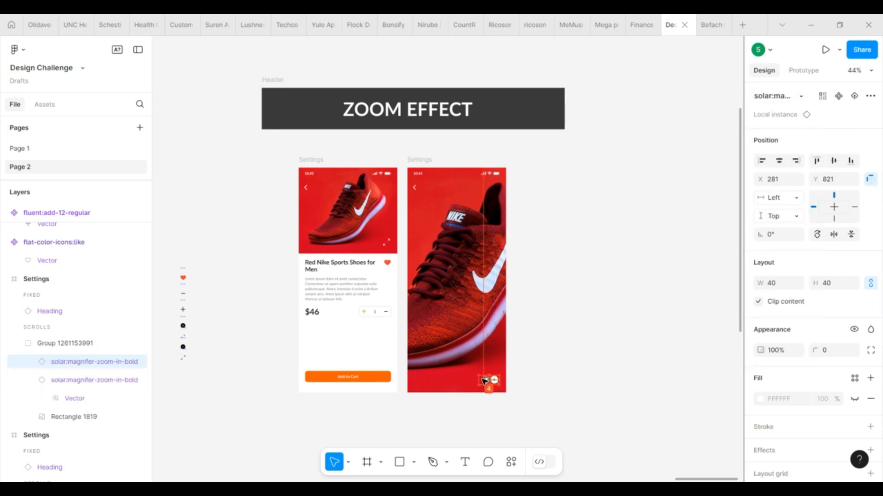
click(788, 98)
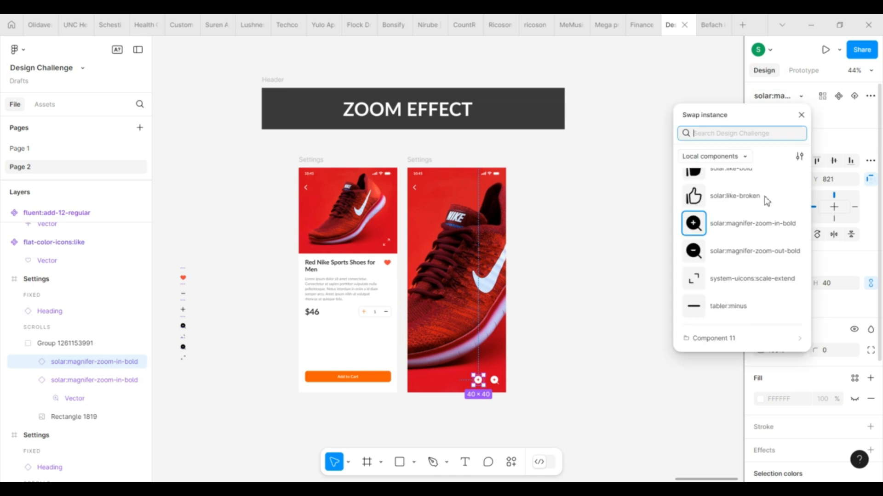
click(732, 253)
click(579, 372)
ctrl+scroll(479, 410, up, 3)
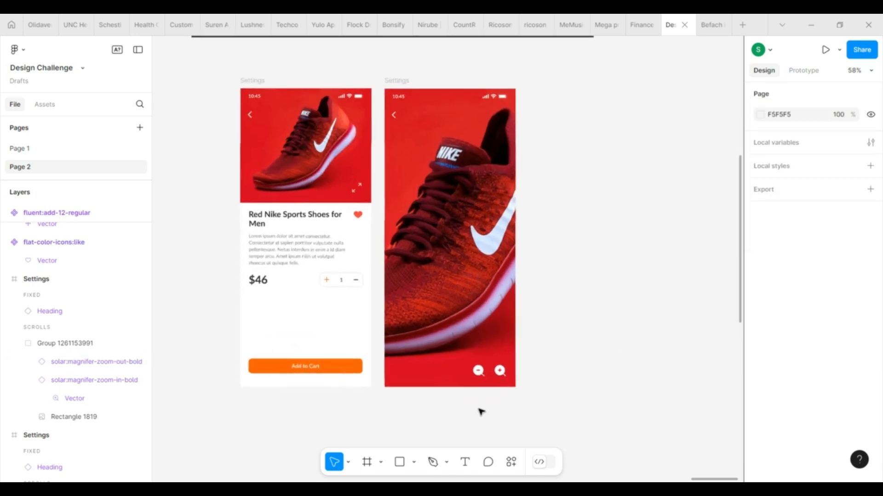
ctrl+scroll(482, 412, down, 2)
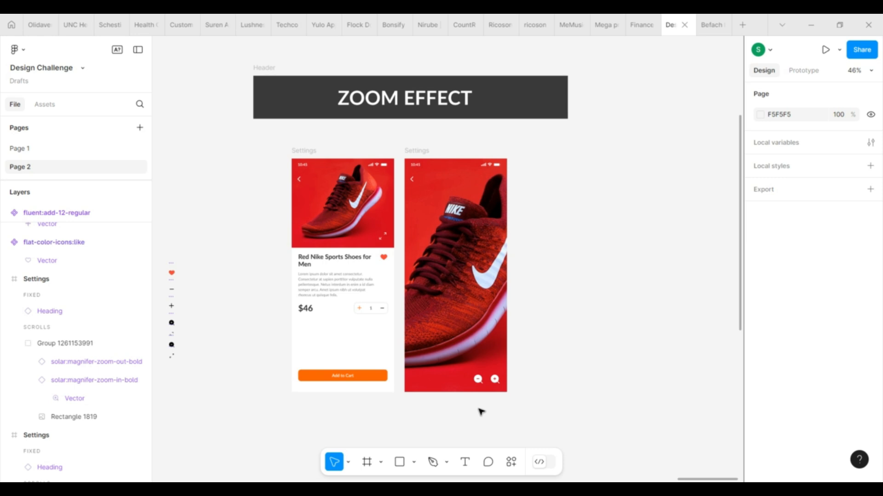
Copy the full-screen image group with its zoom icons and paste it onto the empty canvas beside the Settings frames
double_click(473, 341)
double_click(473, 341)
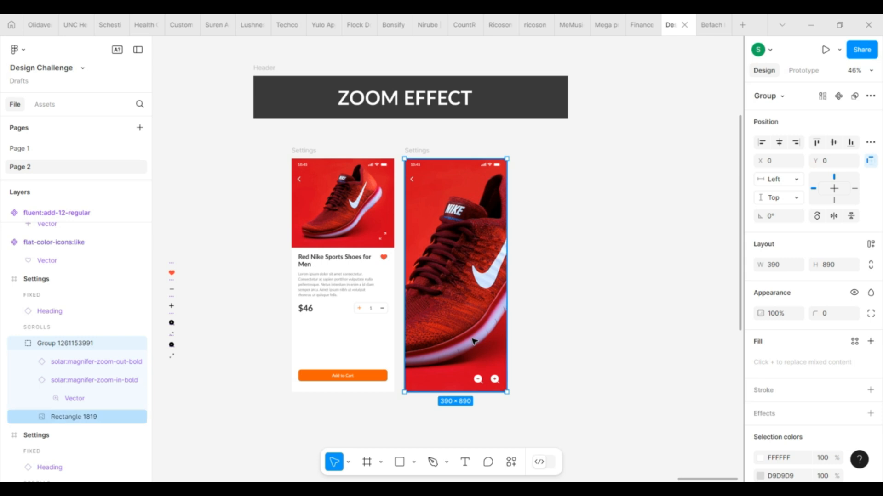
ctrl+scroll(311, 381, down, 5)
click(582, 300)
key(ctrl+v)
drag(402, 346, 561, 349)
ctrl+scroll(485, 366, up, 4)
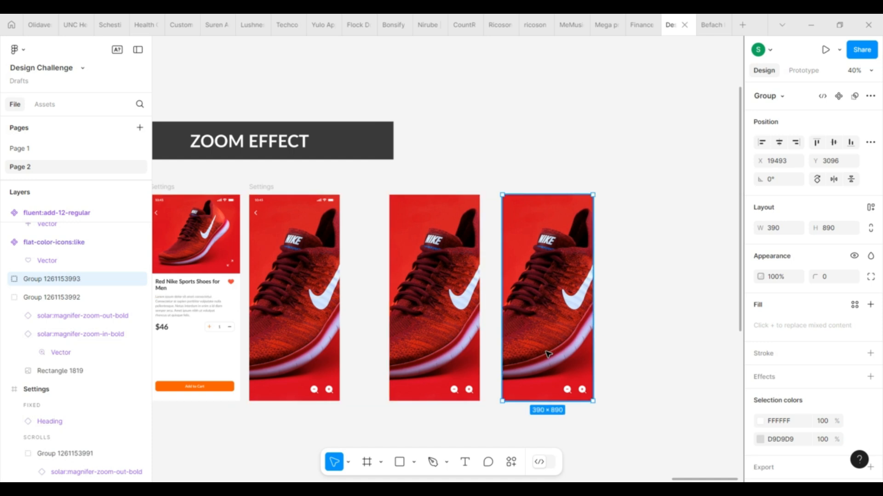
double_click(561, 349)
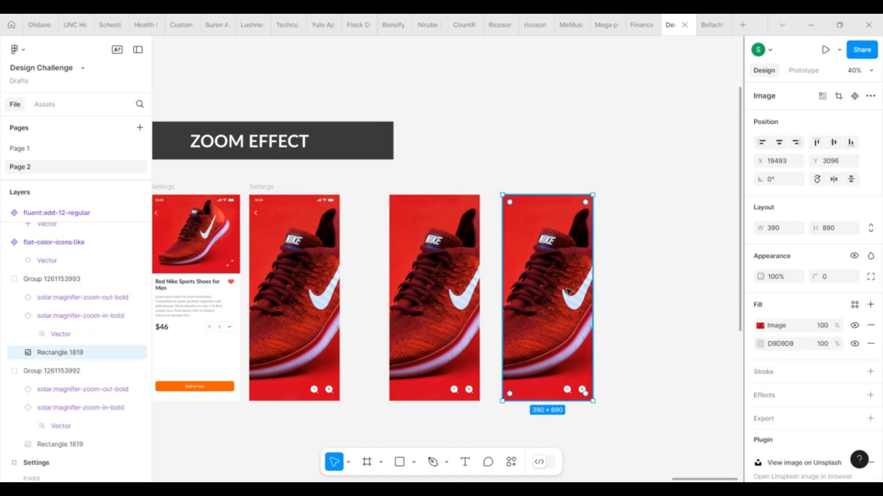
drag(594, 195, 605, 180)
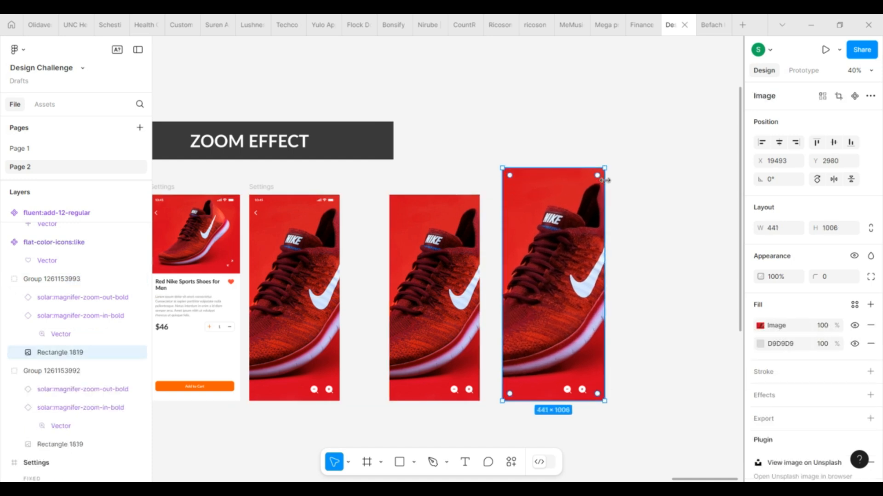
key(ctrl+z)
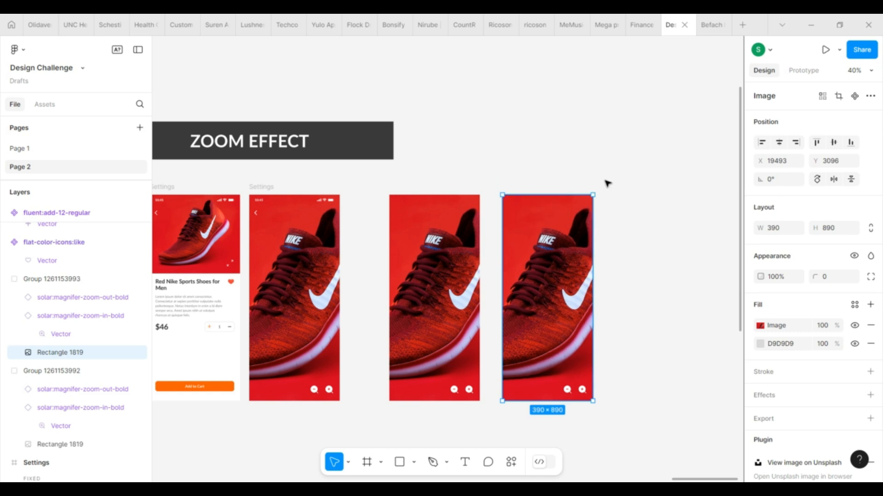
key(Escape)
key(ctrl+z)
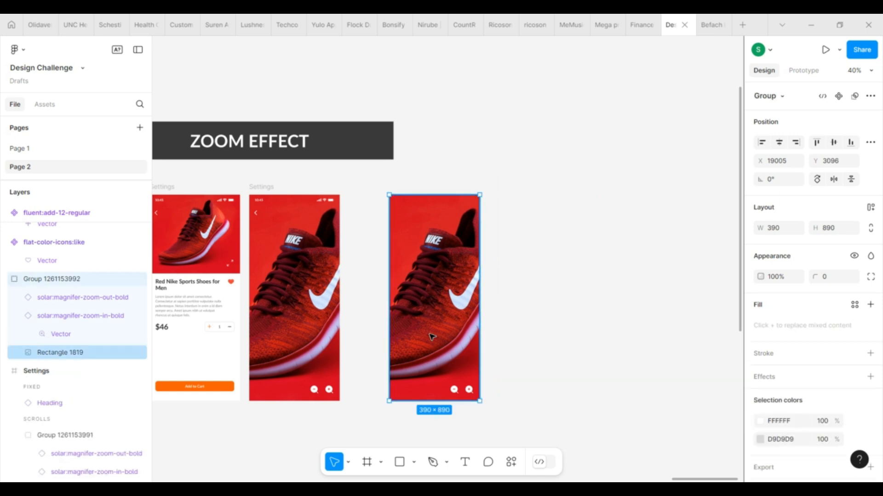
Wrap the pasted image group in a frame and place a duplicate of that frame to its right
key(ctrl+alt+g)
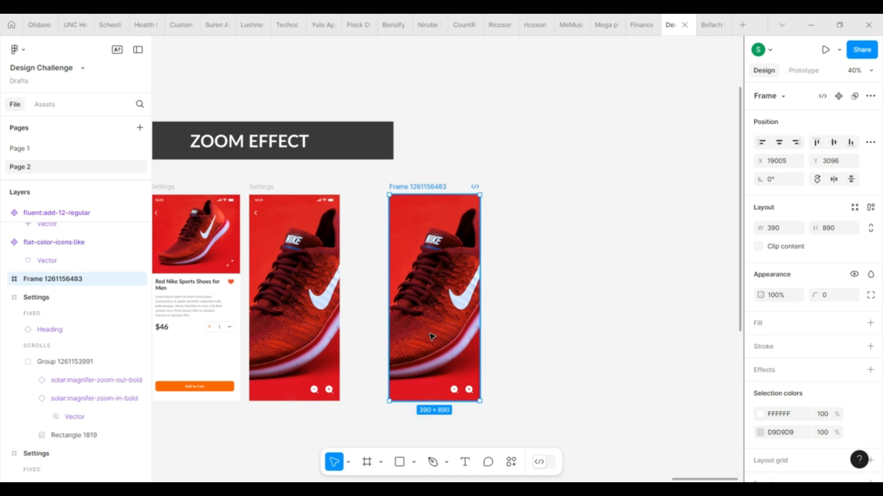
double_click(433, 336)
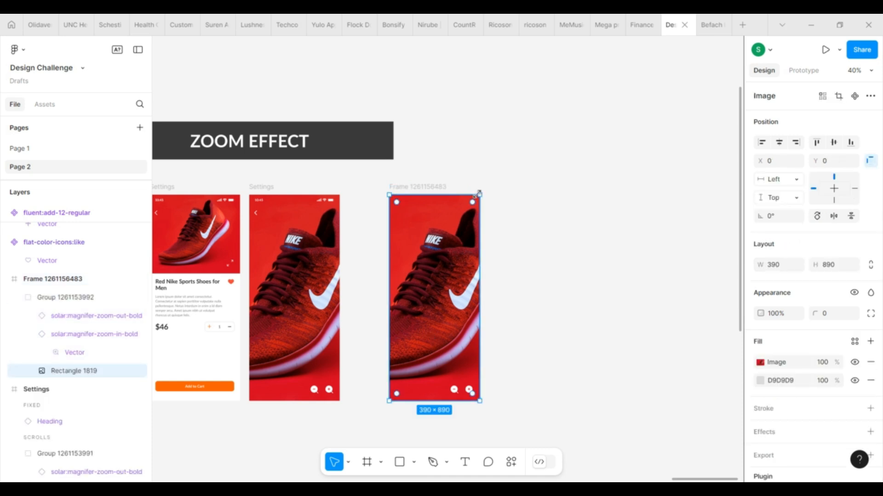
click(454, 172)
click(425, 187)
drag(497, 188, 536, 187)
scroll(380, 263, down, 1)
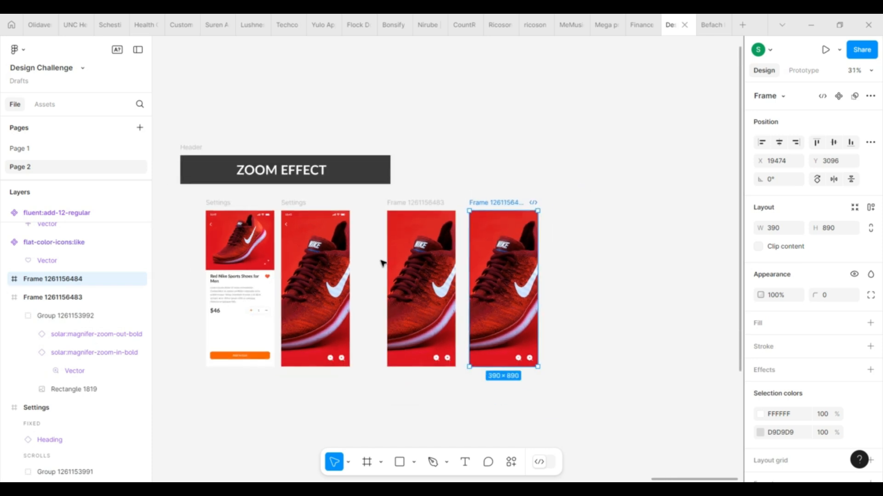
Enlarge only the shoe image in the duplicated frame to about 527 × 1031, extending it upward and to the right
scroll(505, 257, up, 2)
click(480, 185)
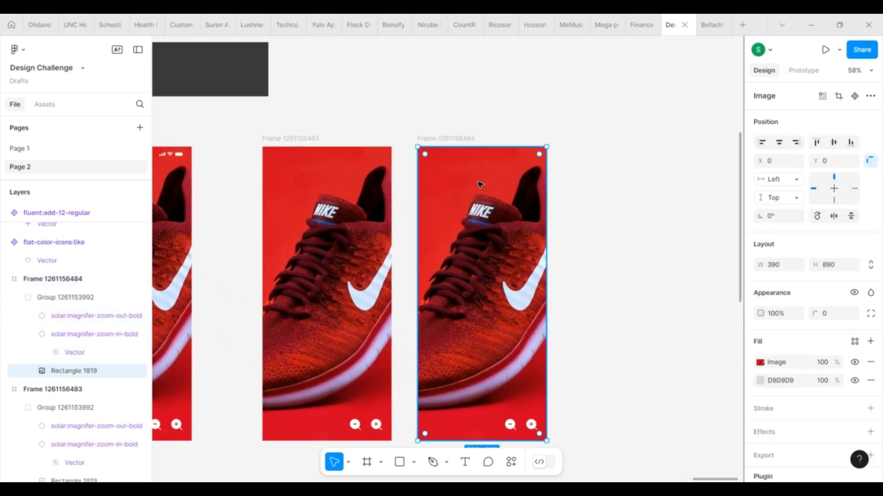
drag(551, 138, 595, 95)
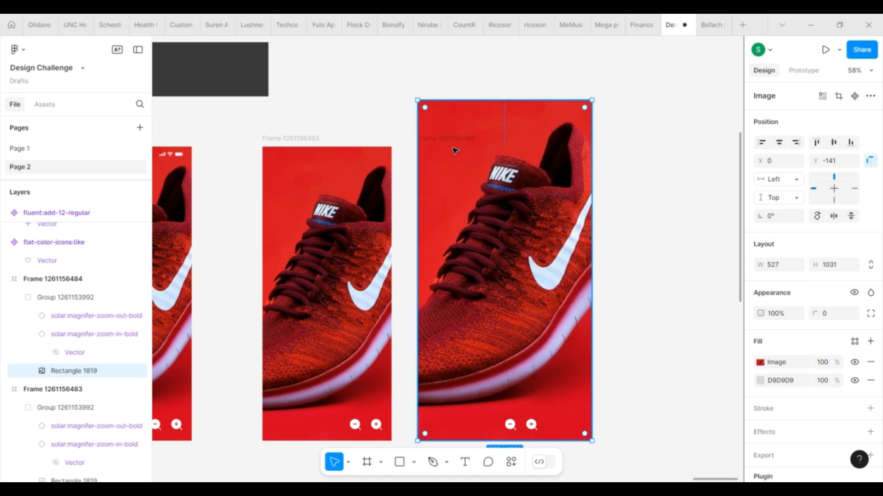
Turn on Clip content for the duplicated frame so the enlarged shoe image is cropped to its bounds
click(373, 120)
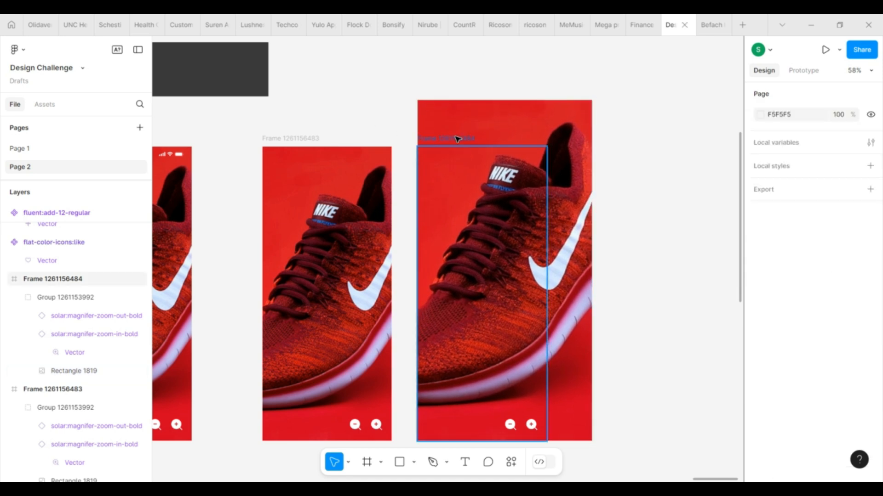
click(449, 138)
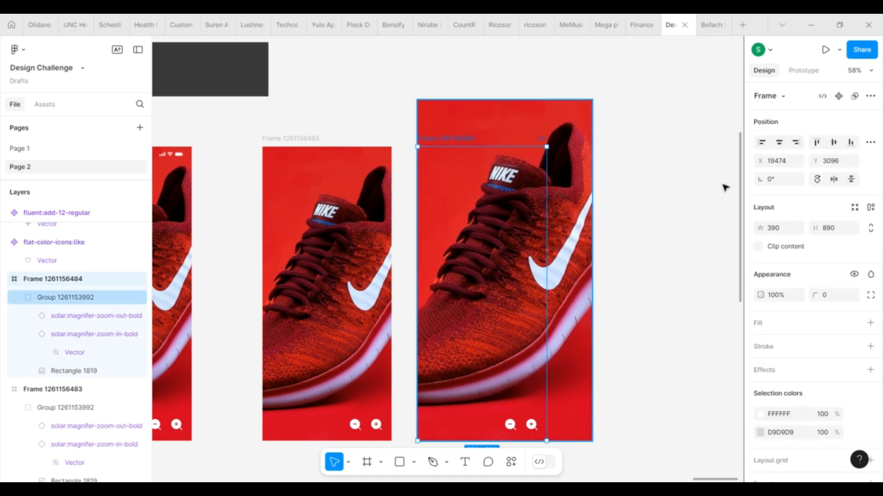
click(759, 247)
click(592, 327)
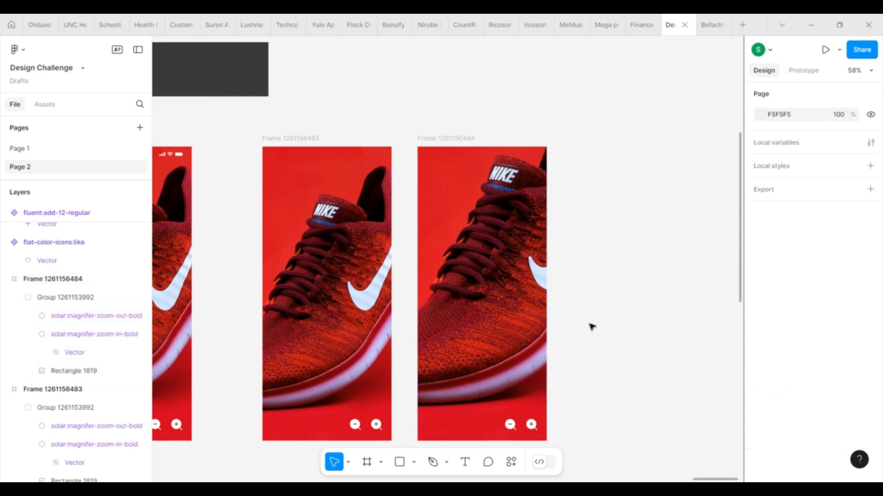
drag(493, 335, 496, 330)
click(685, 308)
Duplicate the clipped frame to the right with a spacing of 79 and enlarge the copy's shoe image to about 716 × 1316
click(445, 138)
scroll(374, 100, down, 3)
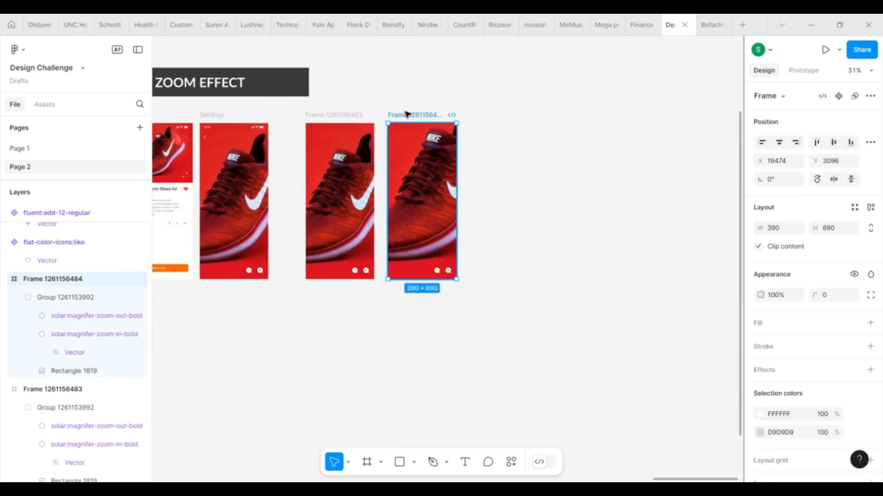
drag(408, 113, 491, 115)
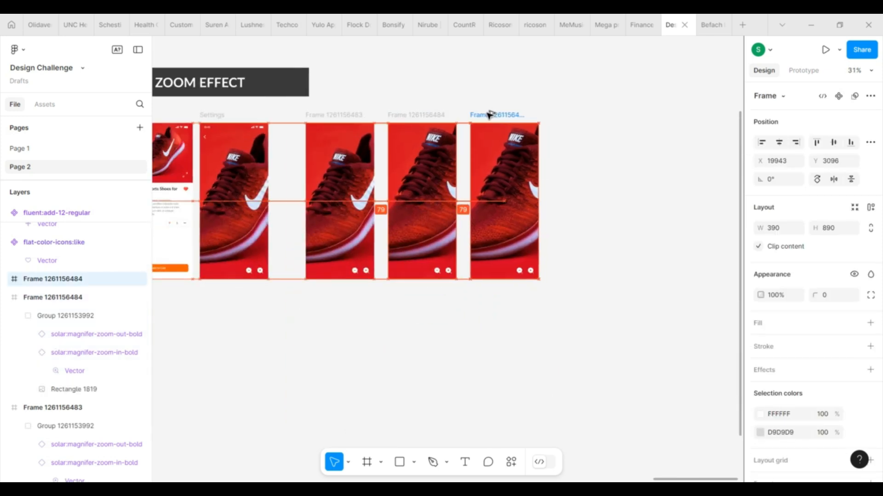
click(514, 162)
drag(562, 99, 596, 49)
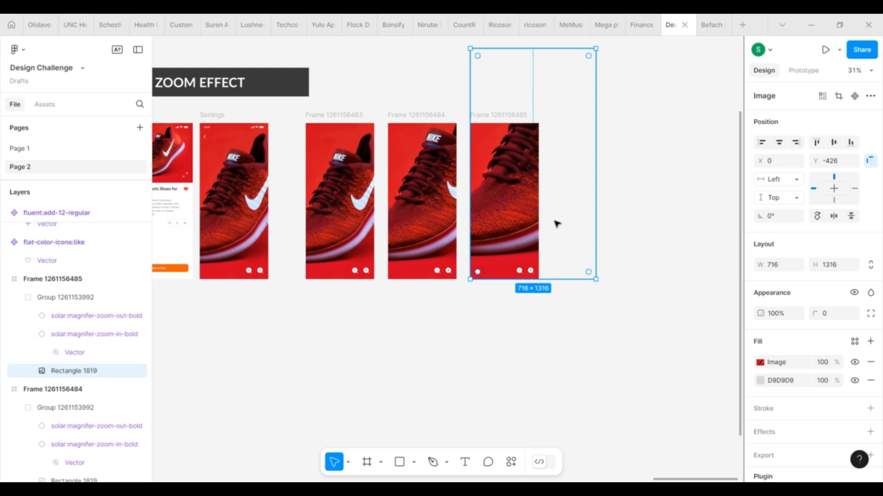
Nudge the enlarged shoe image in the third zoom frame left and down to X -30, Y -244
mouse_move(495, 271)
mouse_down()
mouse_move(485, 284)
mouse_move(498, 270)
mouse_up()
key(Left)
key(Left)
key(Left)
key(Left)
key(Left)
key(Left)
key(Left)
key(Left)
key(Left)
key(Left)
key(Left)
key(Left)
key(Left)
key(Left)
key(Left)
key(Left)
key(Left)
key(Left)
key(Left)
key(Left)
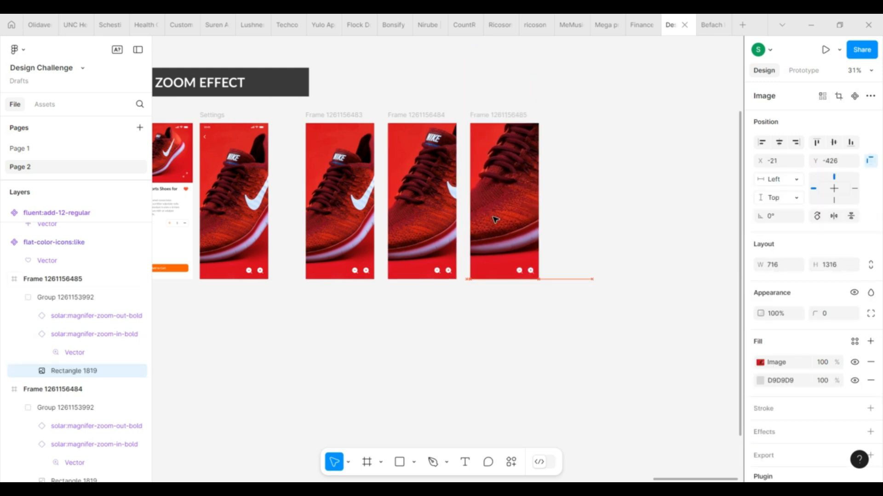
key(Down)
key(Down)
key(Down)
key(Down)
key(Down)
key(Down)
key(Down)
key(Down)
key(Down)
key(Down)
key(Down)
key(Down)
key(Down)
key(Down)
key(Down)
key(Down)
key(Down)
key(Down)
key(Down)
key(Down)
key(Down)
key(Down)
key(Down)
key(Down)
key(Down)
key(Down)
key(Down)
key(Down)
key(Down)
key(Down)
key(Down)
key(Down)
key(Down)
key(Down)
key(Down)
key(Down)
key(Down)
key(Down)
key(Down)
key(Down)
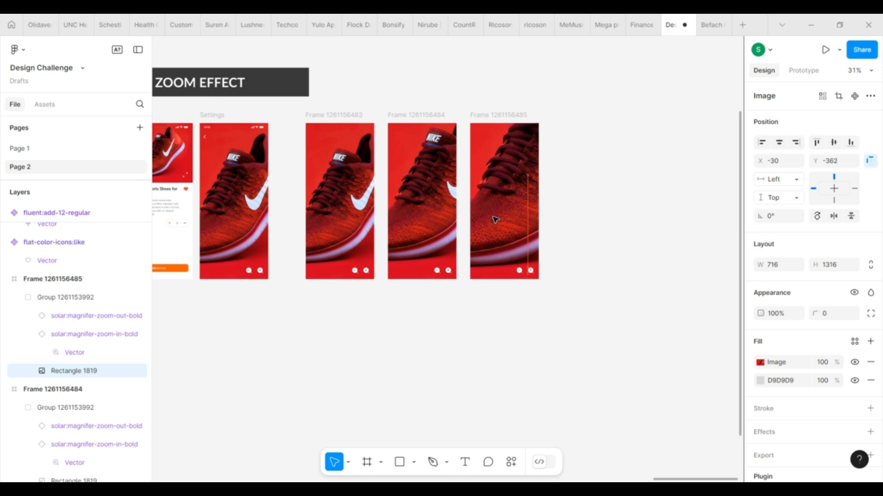
key(Down)
key(Down)
key(Down)
key(Down)
key(Down)
key(Down)
key(Down)
key(Down)
key(Down)
key(Down)
key(Down)
key(Down)
key(Down)
key(Down)
key(Down)
key(Down)
key(Down)
key(Down)
key(Down)
key(Down)
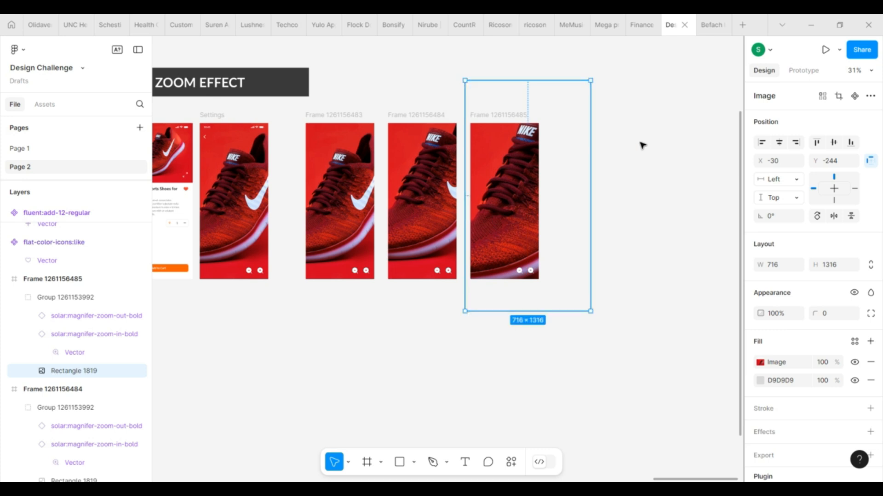
click(642, 145)
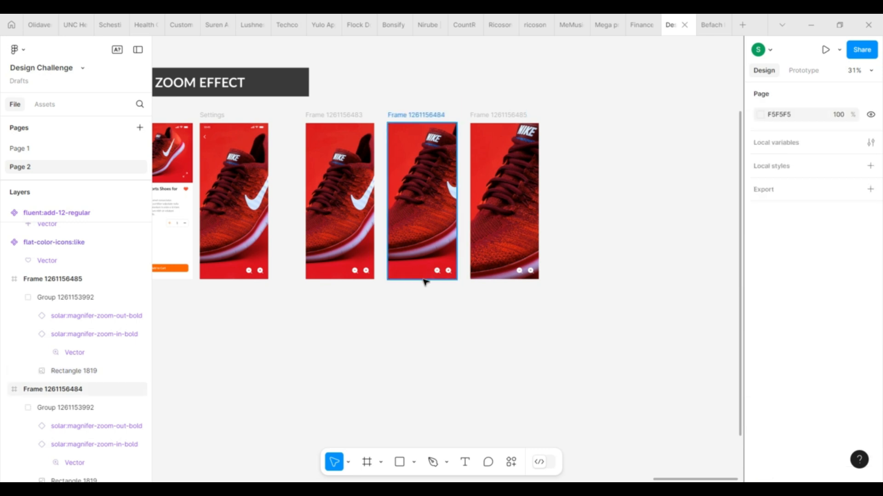
scroll(423, 281, up, 3)
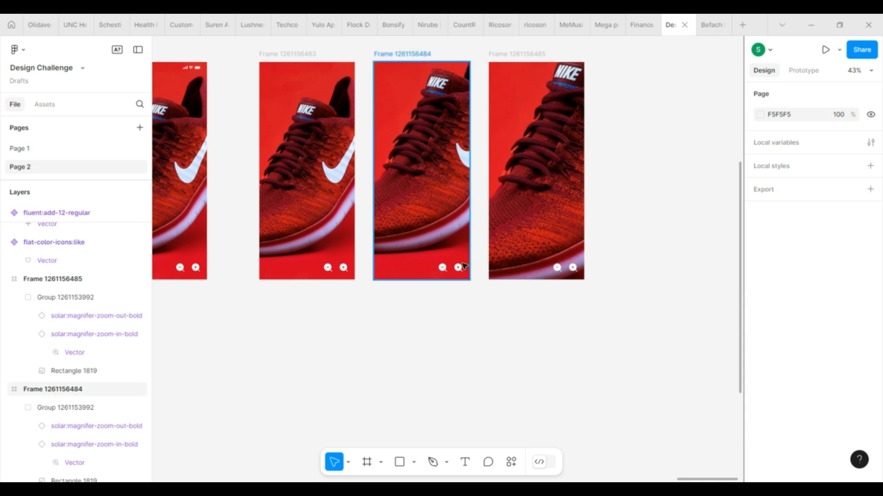
click(562, 271)
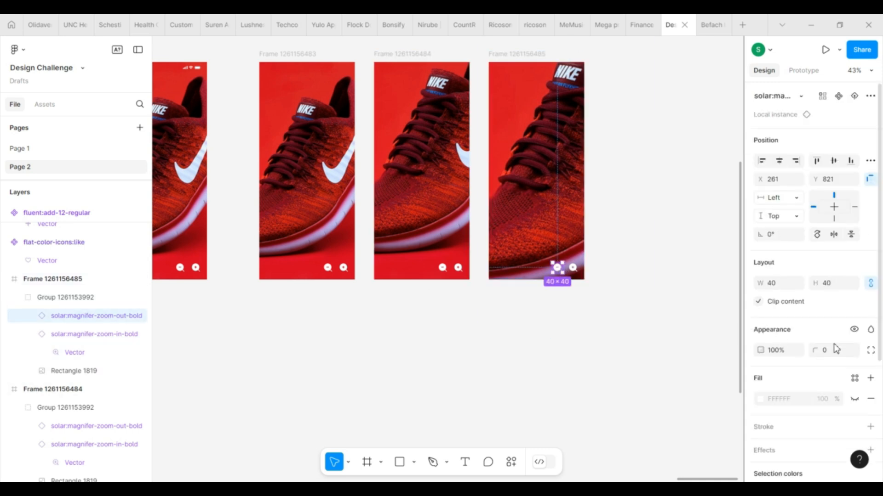
click(773, 350)
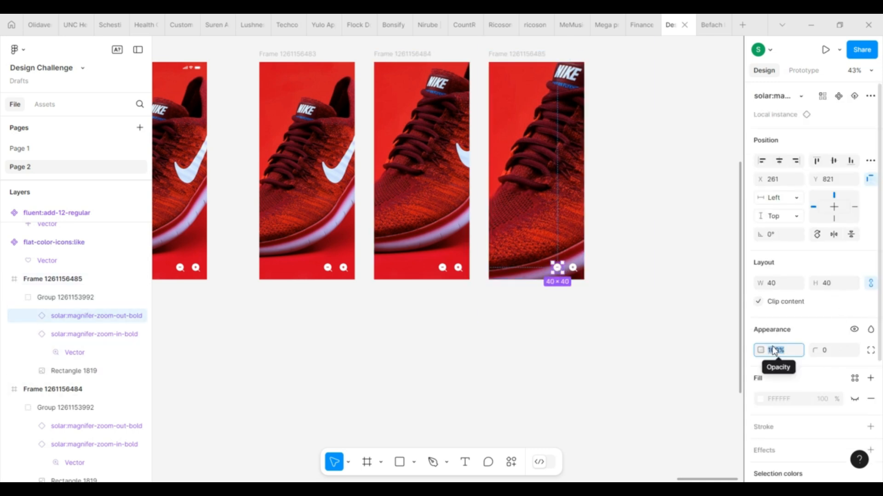
text(60)
key(Return)
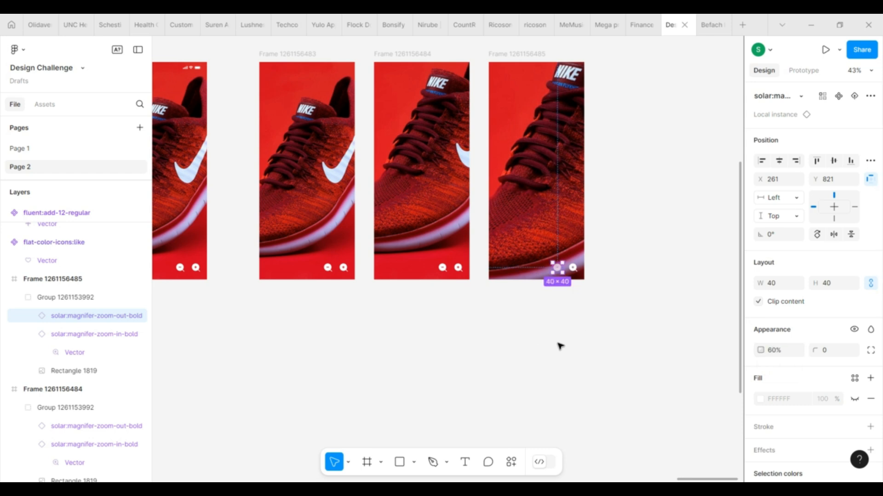
click(558, 344)
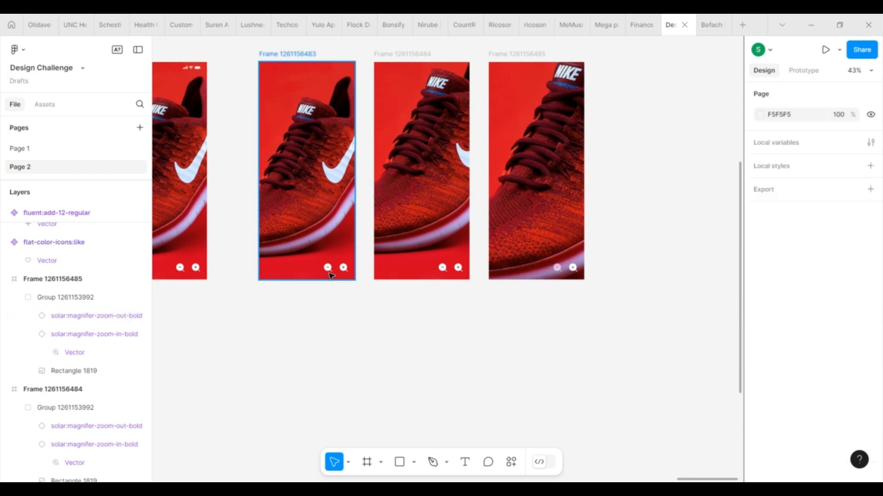
click(556, 267)
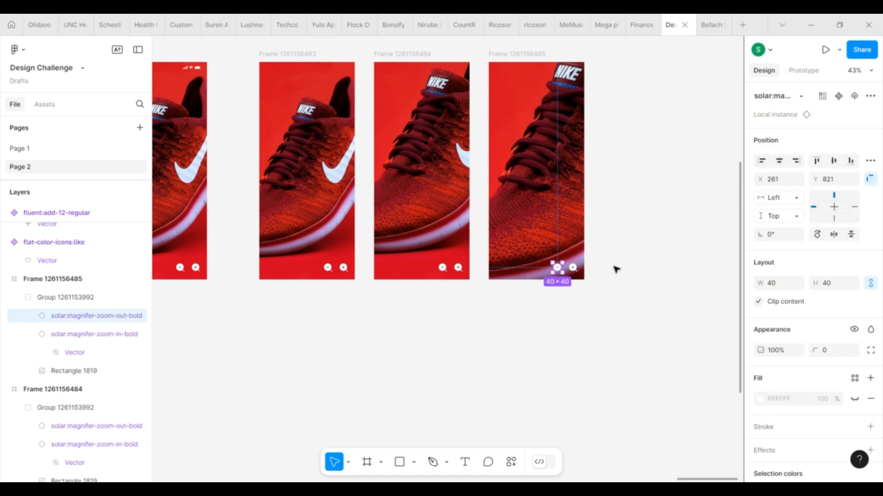
Reduce the opacity of the zoom-in icon in the most magnified frame so it looks inactive
click(573, 267)
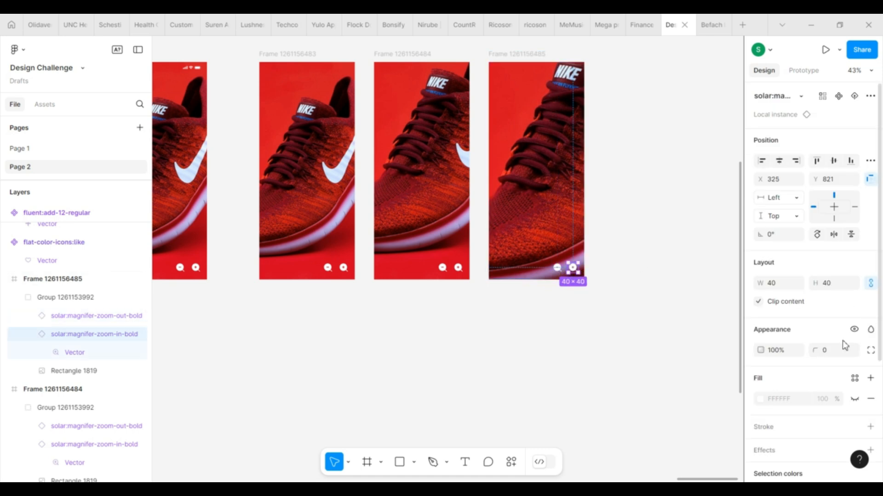
click(777, 352)
double_click(775, 352)
key(Return)
Set the opacity of the zoom-out icon in the least magnified of the three zoom frames to 60%
click(331, 269)
double_click(330, 270)
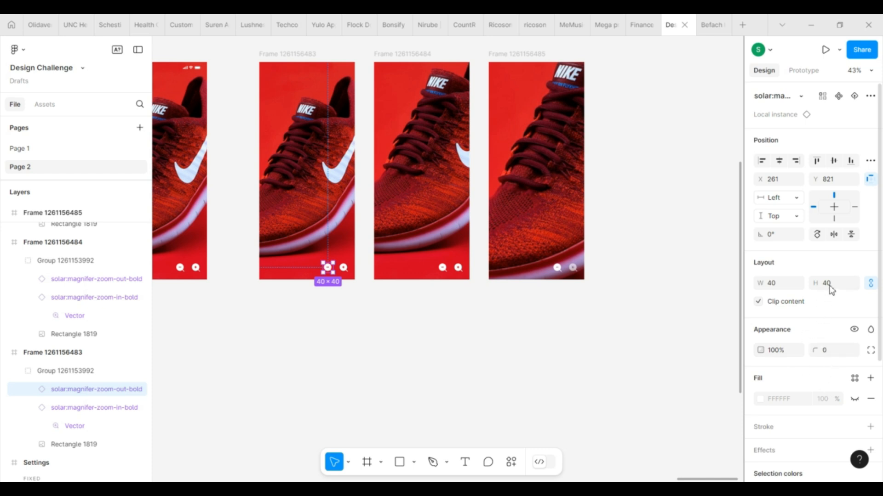
click(776, 351)
text(60)
key(Return)
click(374, 358)
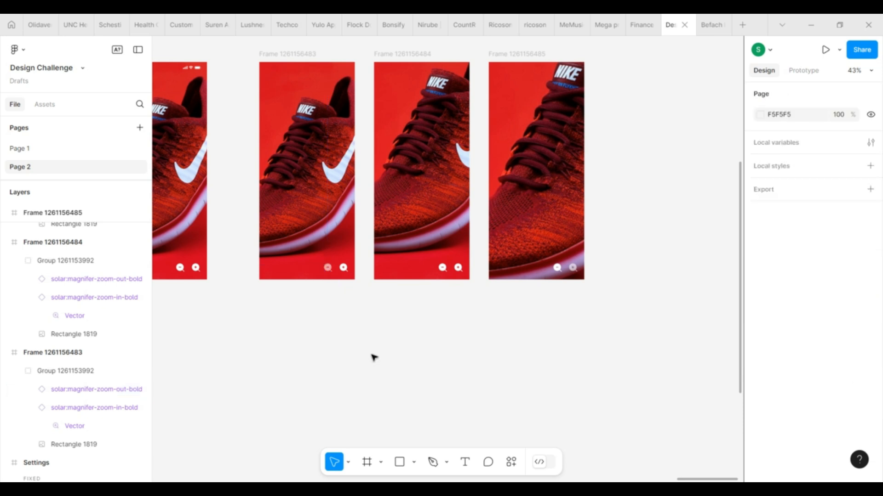
Combine the three zoom frames into one component set with a variant for each magnification
scroll(374, 358, down, 3)
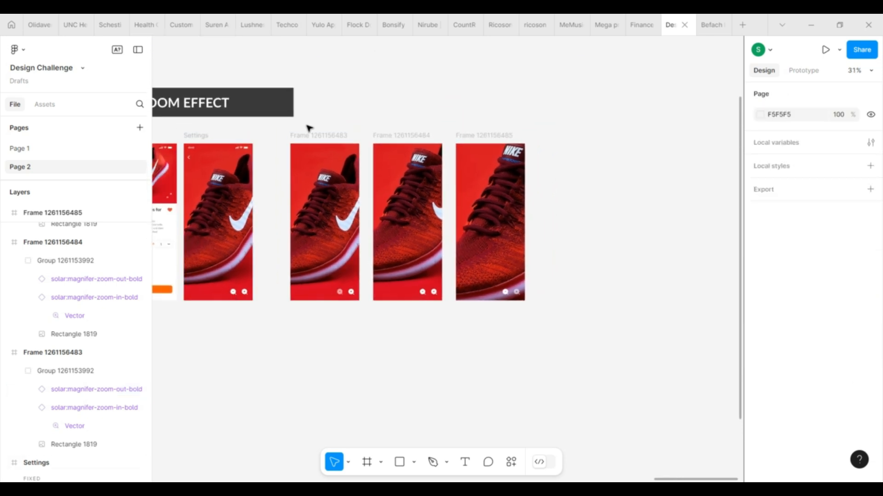
drag(288, 132, 545, 340)
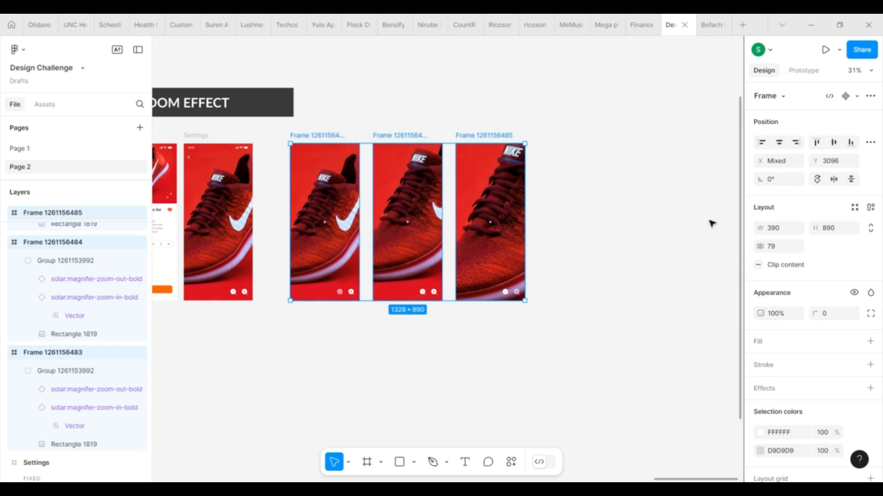
click(857, 97)
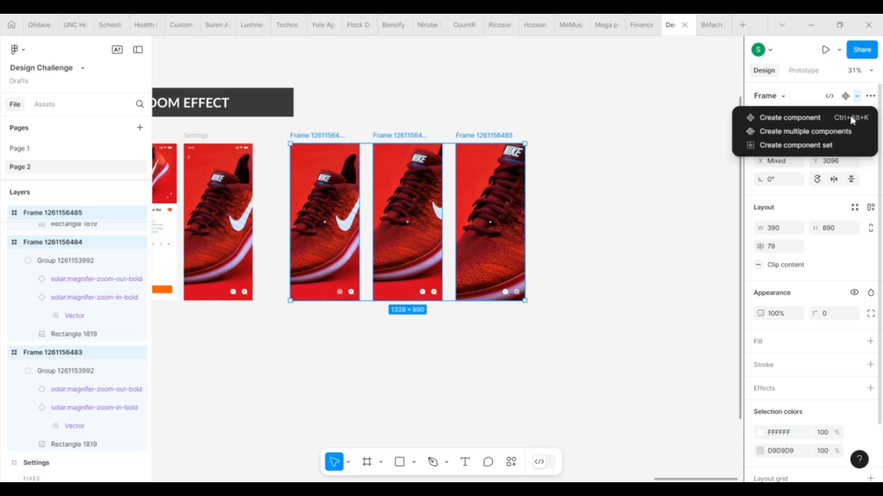
click(841, 146)
scroll(325, 237, up, 4)
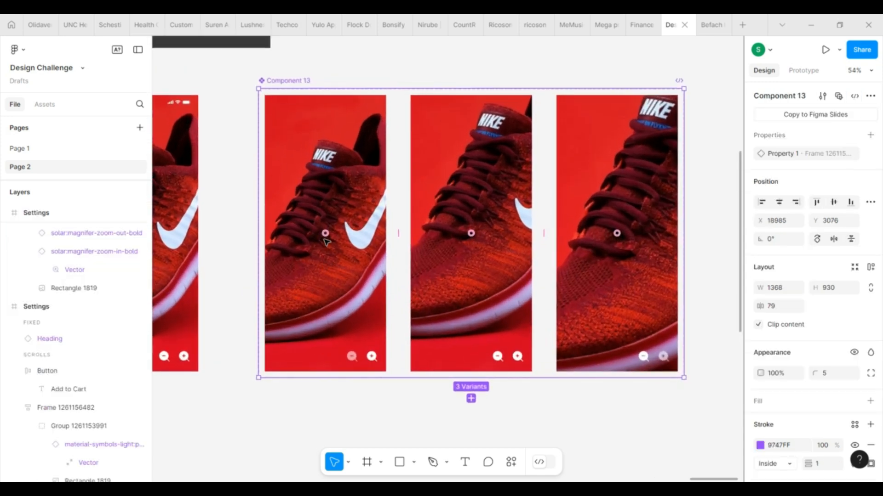
scroll(325, 239, down, 3)
click(357, 317)
click(356, 316)
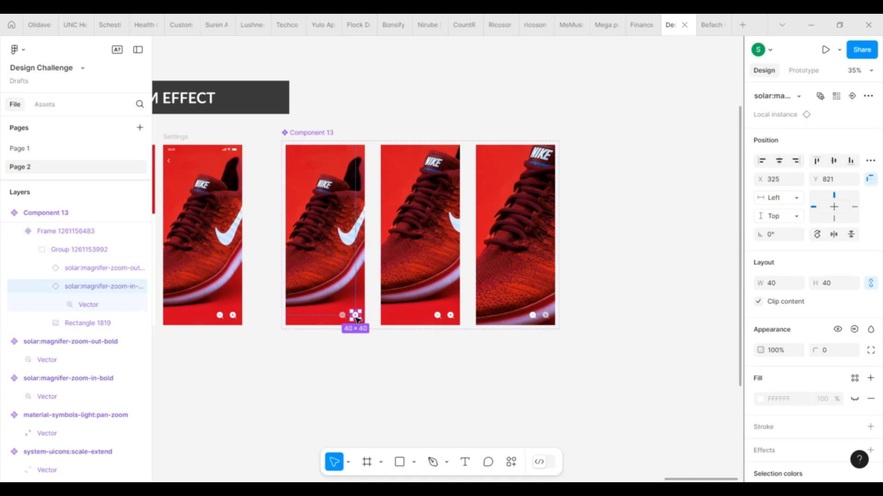
scroll(356, 317, up, 5)
scroll(358, 320, down, 1)
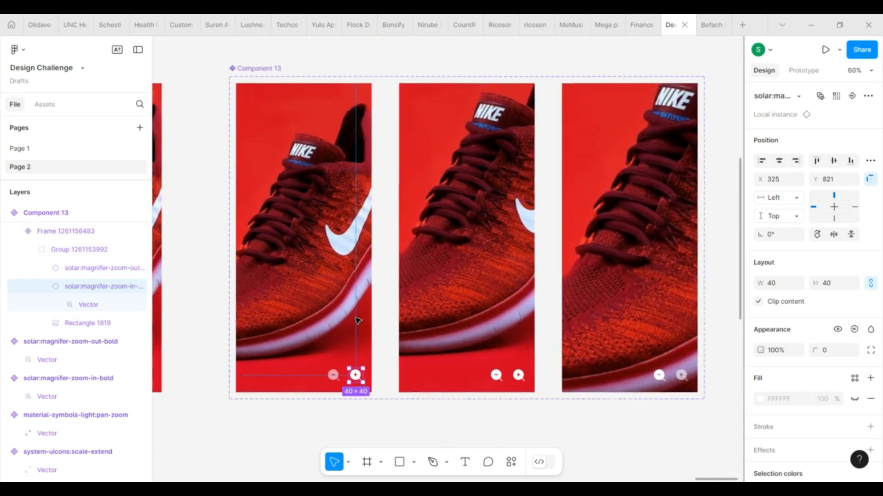
scroll(357, 320, down, 1)
click(803, 70)
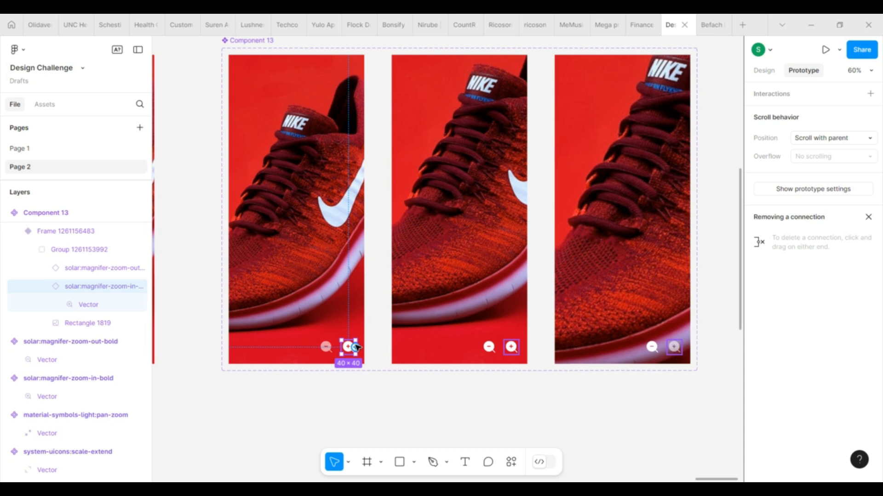
drag(357, 347, 403, 207)
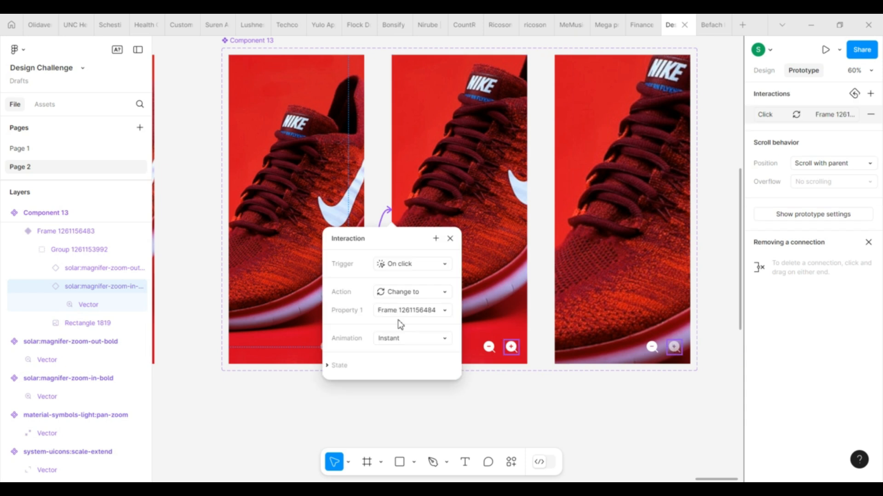
Set the animation of the zoom-in interaction to Smart animate
click(412, 342)
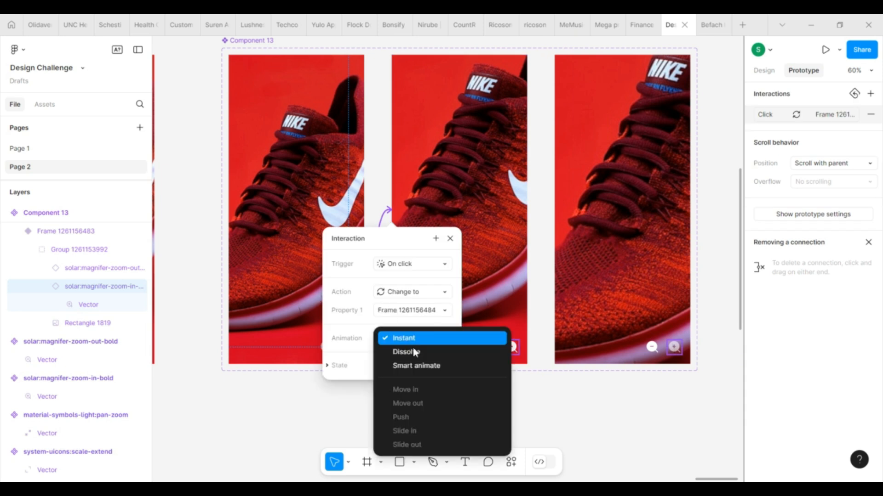
click(420, 365)
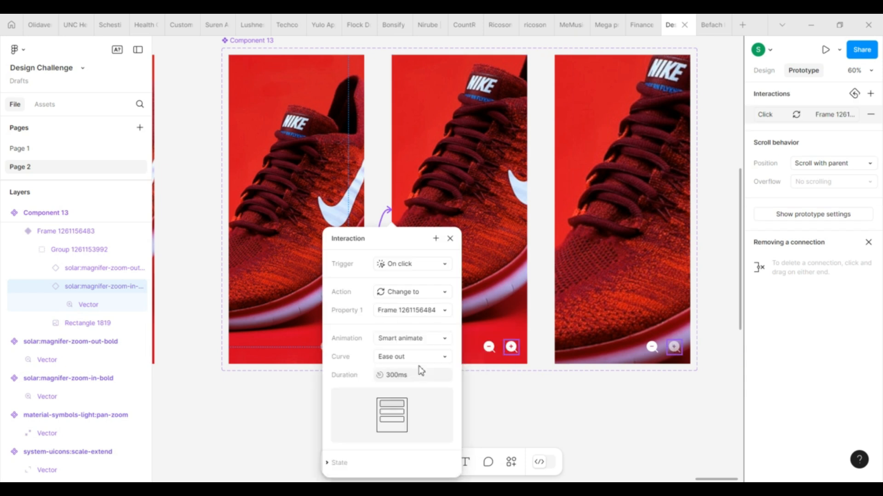
click(450, 238)
click(510, 346)
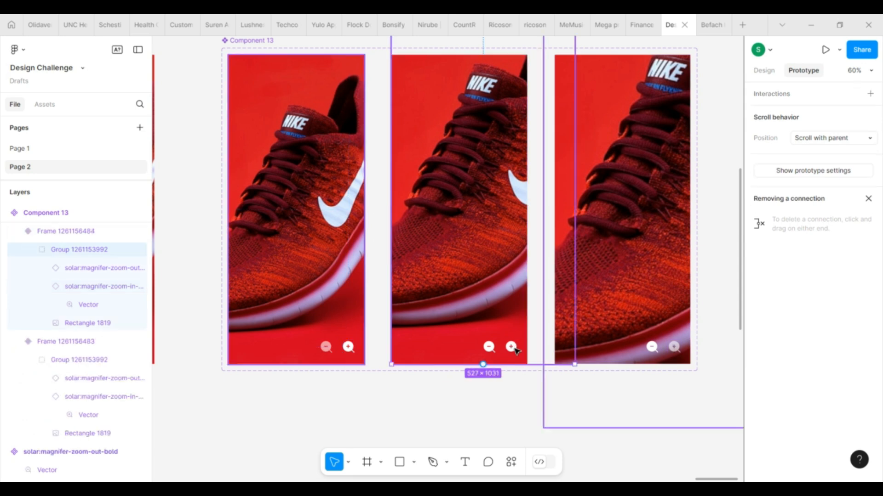
double_click(511, 347)
drag(519, 348, 554, 317)
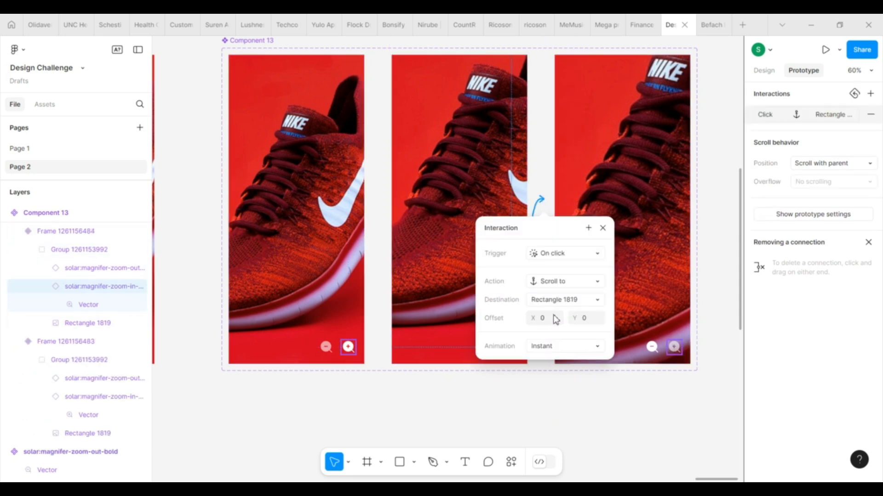
click(603, 228)
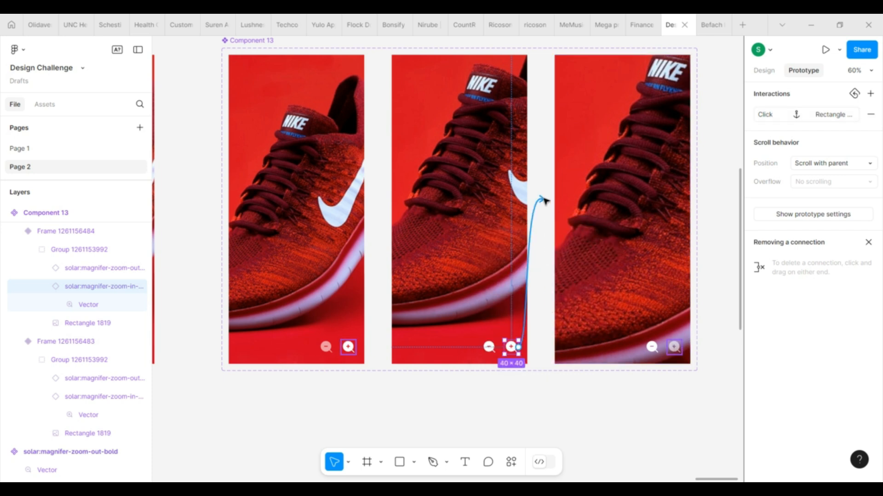
click(519, 348)
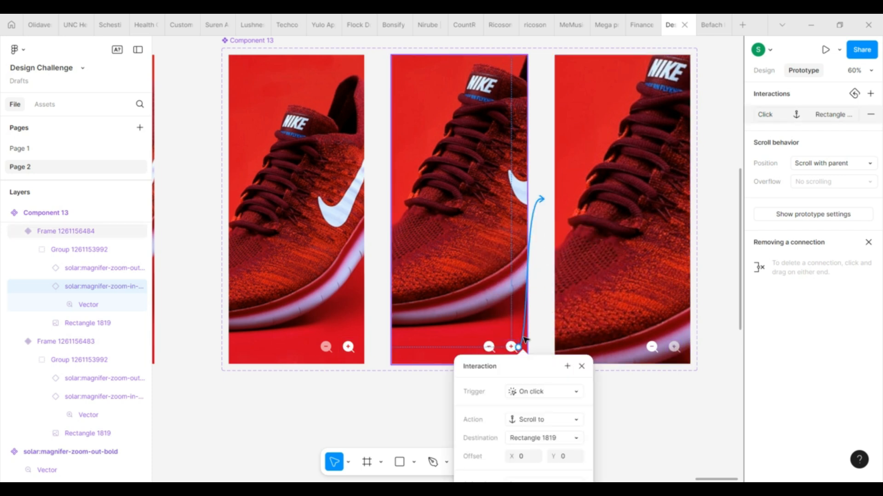
click(870, 114)
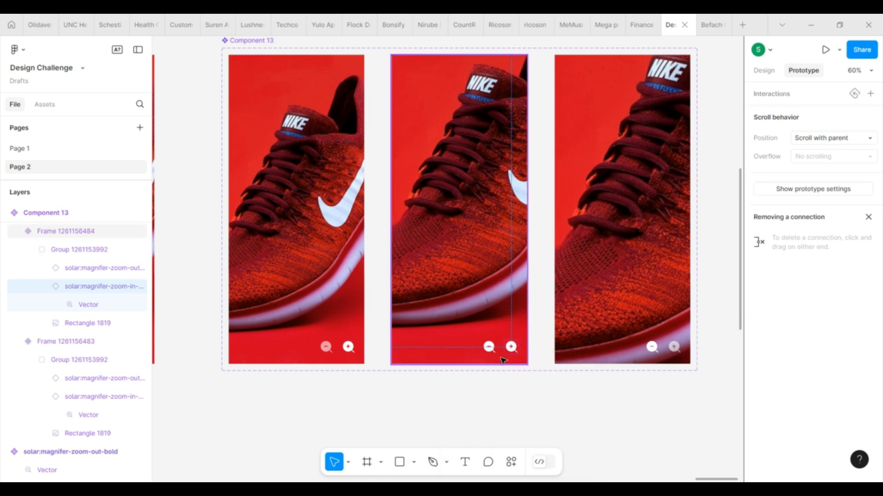
Link the second variant's zoom-in icon to the third variant and its zoom-out icon to the first, using on-click Change to interactions
drag(511, 350, 586, 304)
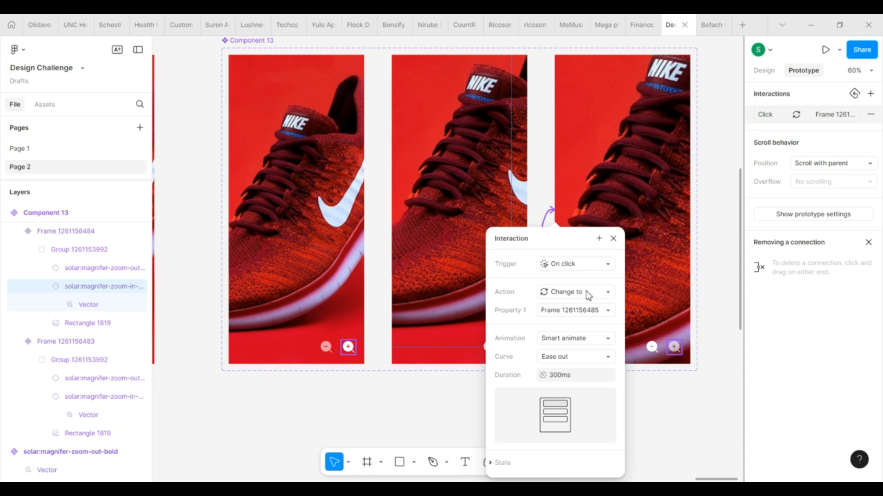
click(613, 238)
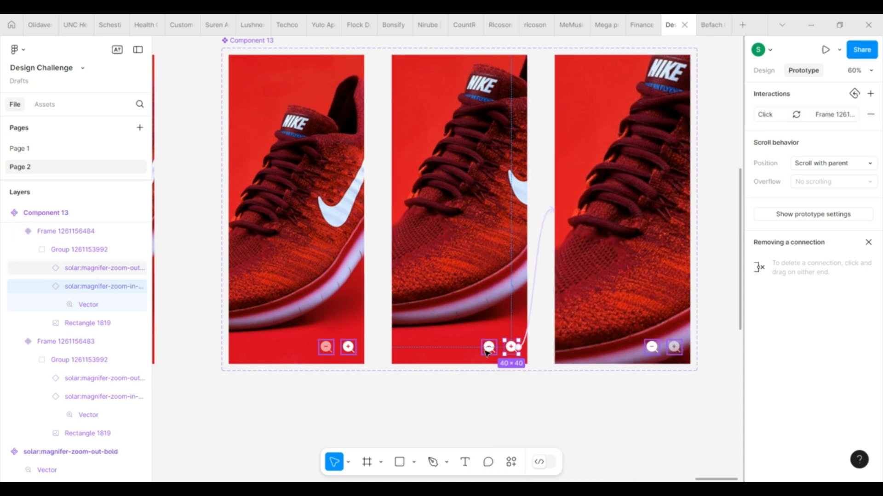
click(484, 349)
drag(483, 349, 366, 316)
click(423, 238)
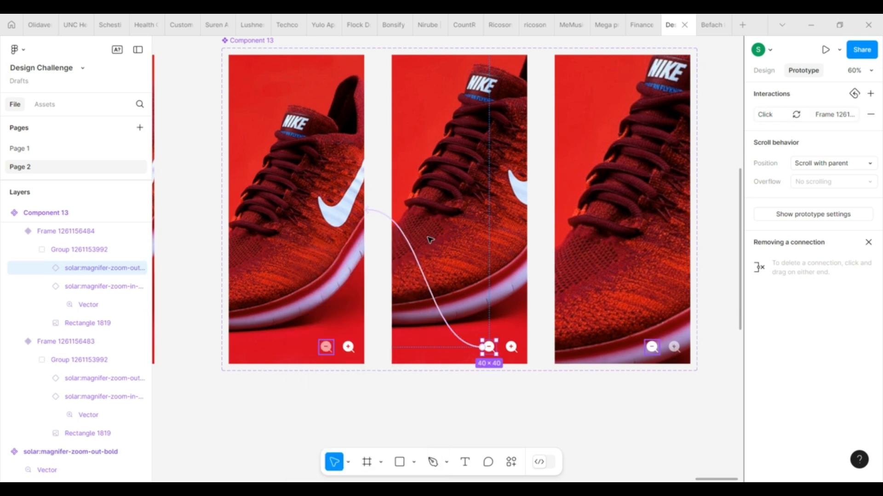
Link the third variant's zoom-out icon back to the second variant with an on-click Change to interaction
double_click(657, 349)
click(653, 349)
drag(646, 348, 530, 337)
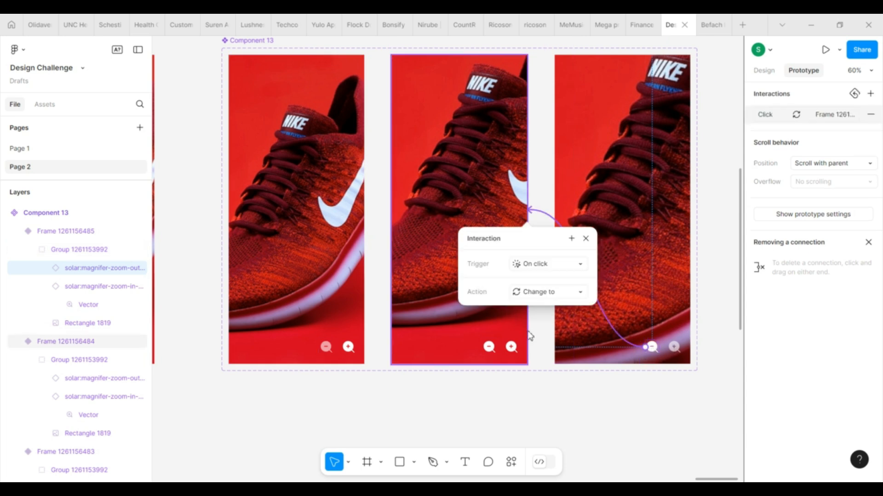
click(586, 239)
click(454, 361)
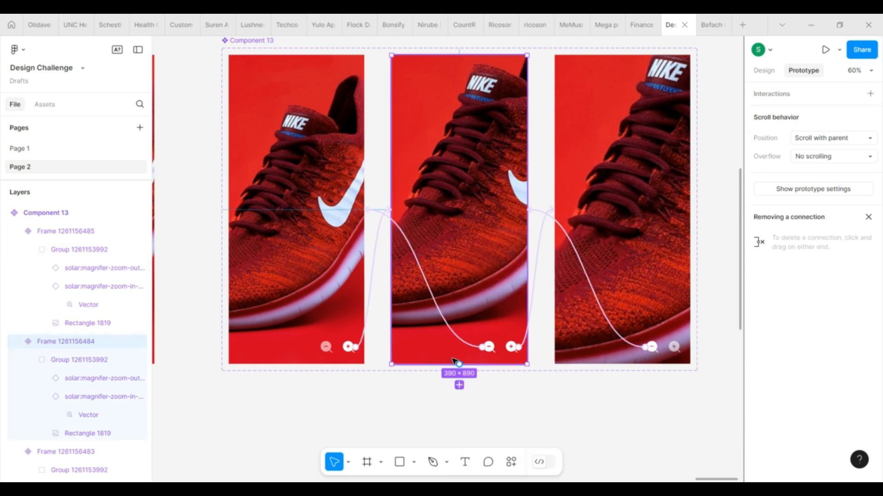
click(339, 348)
Copy the first variant and paste it to replace the shoe image group in the full-screen Settings frame
scroll(600, 377, down, 3)
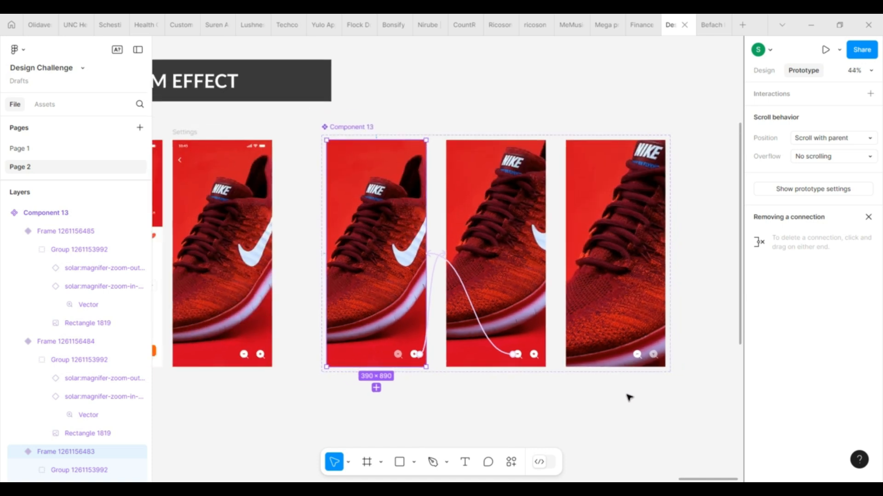
scroll(628, 397, left, 3)
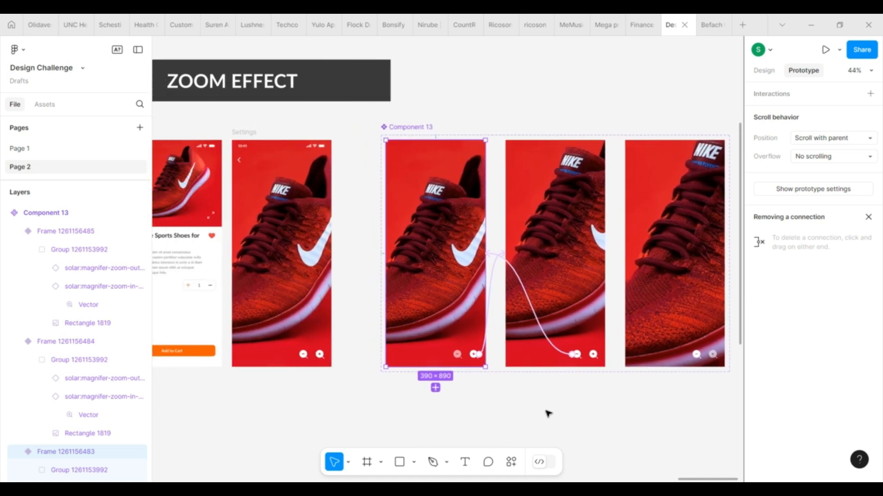
click(548, 413)
click(764, 70)
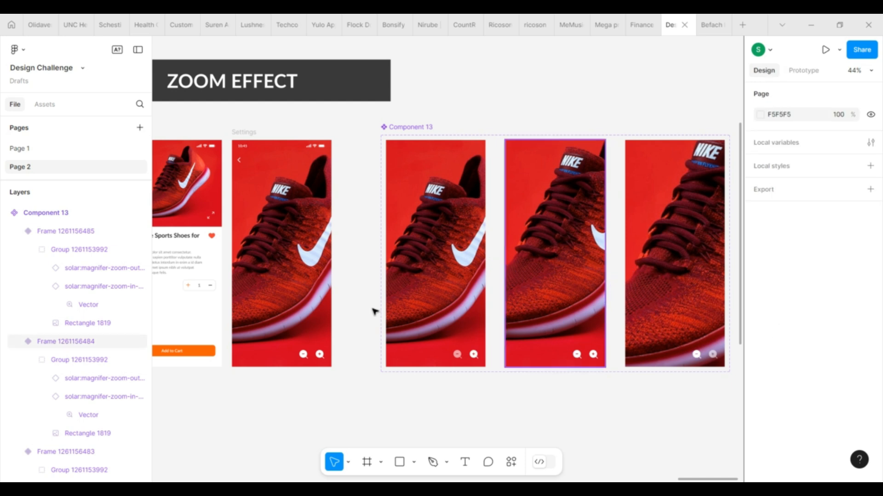
click(424, 301)
key(ctrl+c)
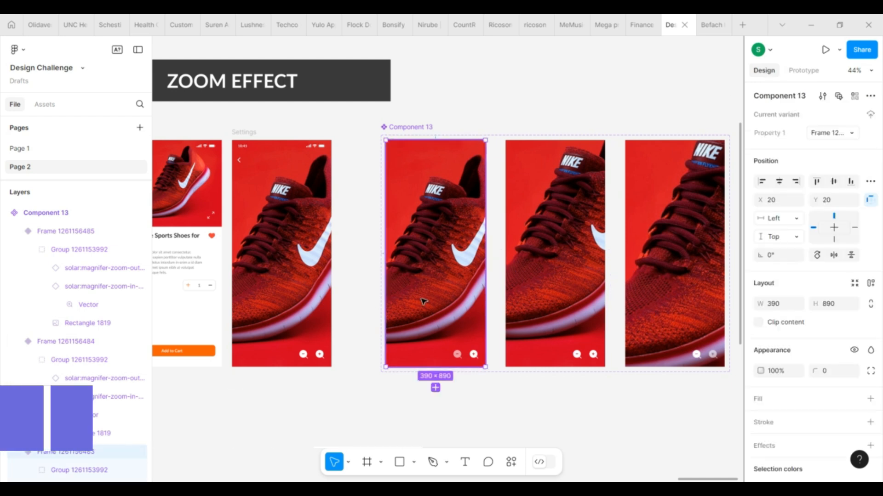
click(311, 286)
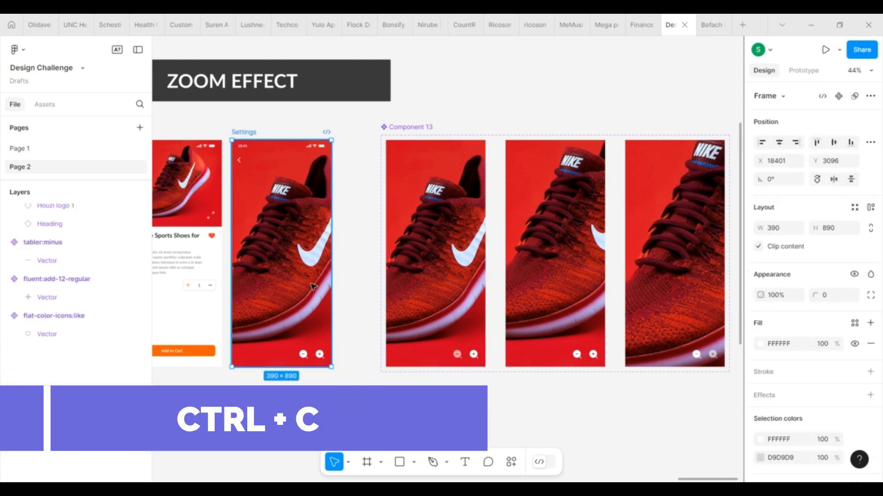
key(ctrl+v)
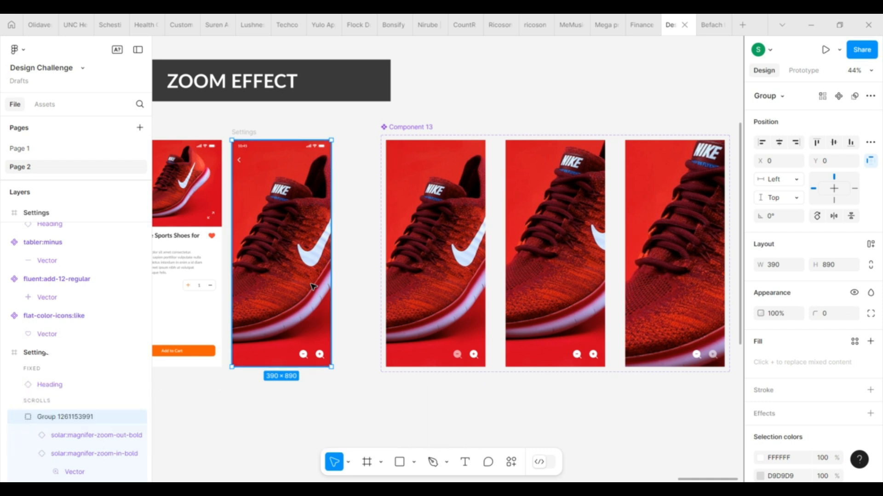
key(ctrl+shift+r)
click(322, 412)
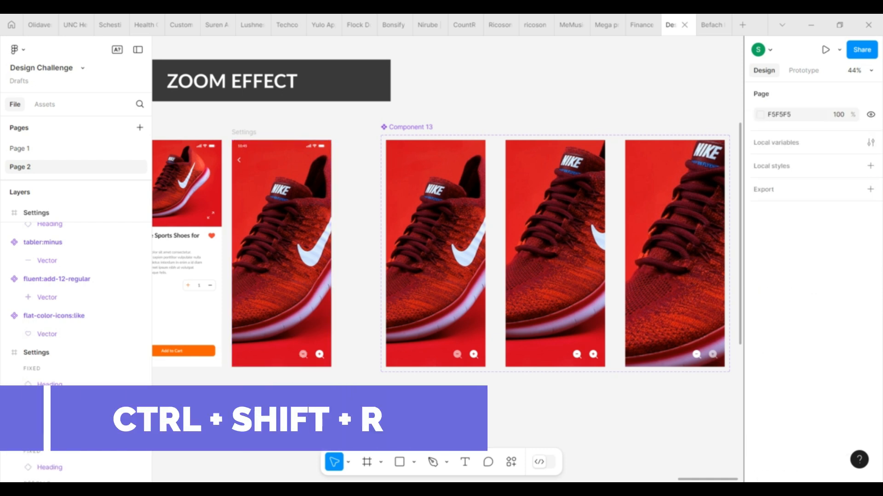
Link the product image's expand icon to the full-screen image frame with on-click Navigate to, Smart animate, Ease out, 300ms
scroll(363, 413, down, 2)
scroll(363, 414, left, 2)
scroll(363, 415, up, 1)
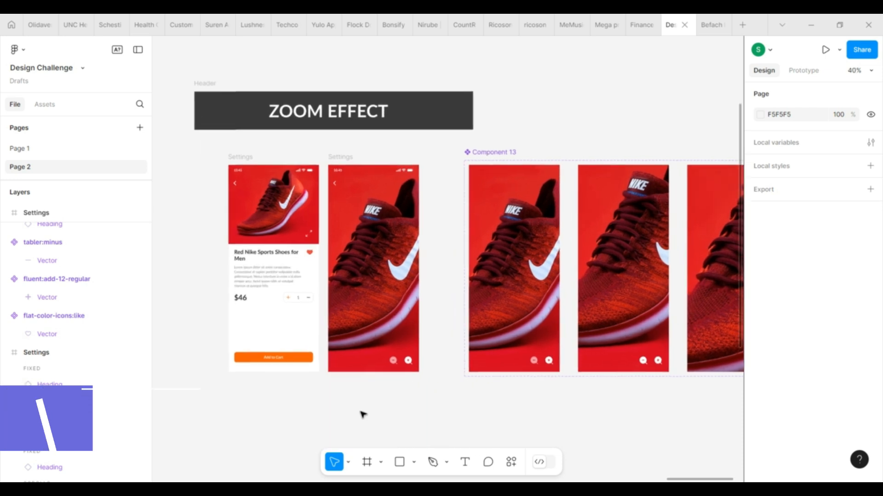
scroll(363, 415, up, 3)
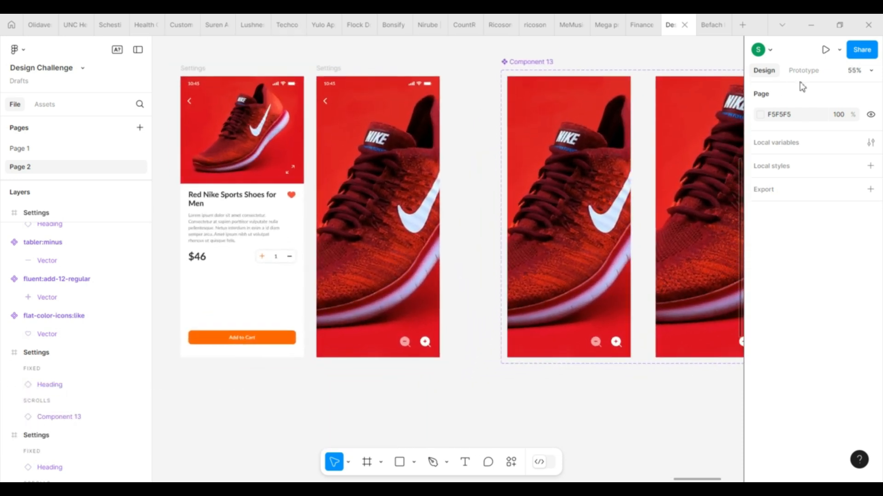
click(804, 71)
click(291, 173)
double_click(293, 173)
drag(296, 170, 328, 204)
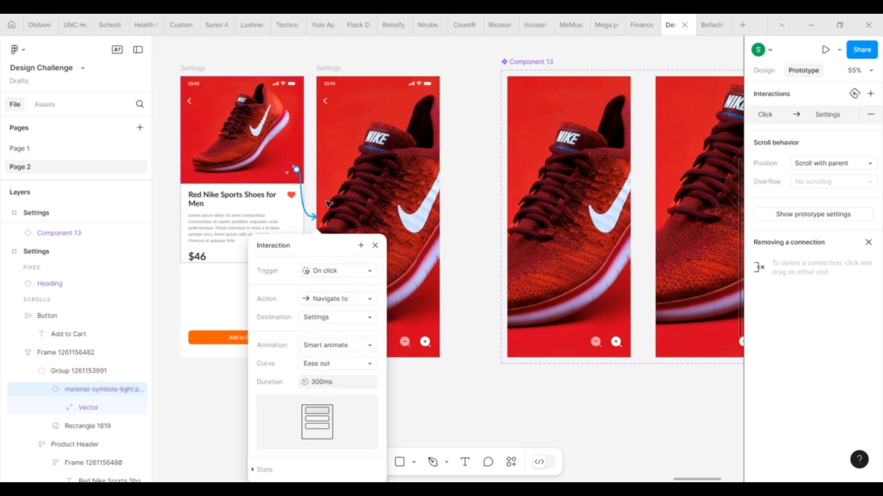
click(375, 245)
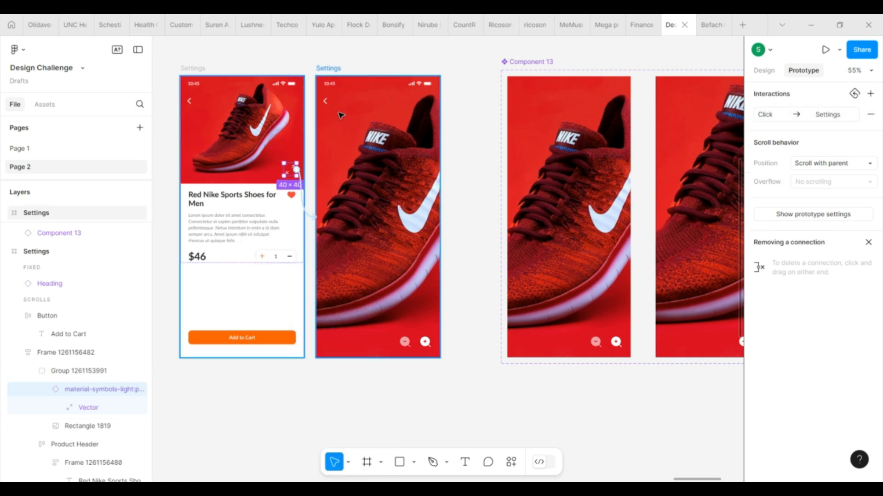
Link the back arrow on the full-screen image frame to the Back action on click
click(331, 100)
double_click(329, 101)
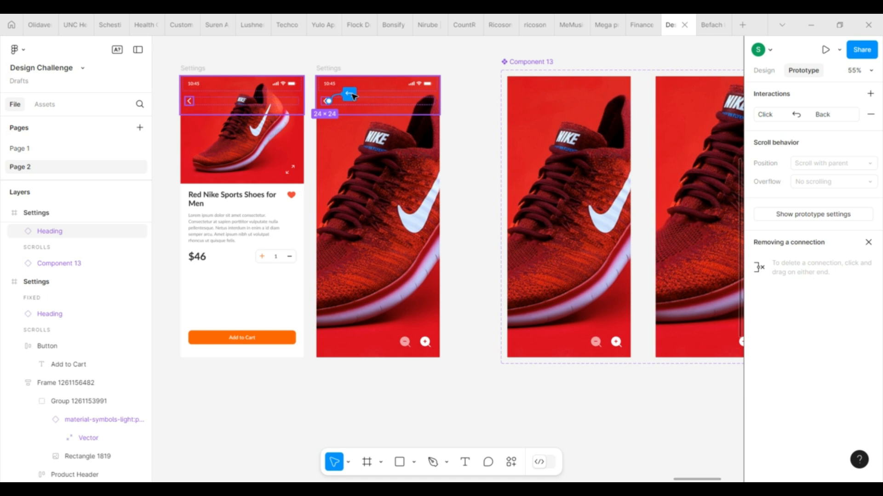
Relink the full-screen image frame's back arrow to the product detail frame with on-click Navigate to, Smart animate, Ease out, 300ms
click(351, 95)
drag(291, 104, 289, 111)
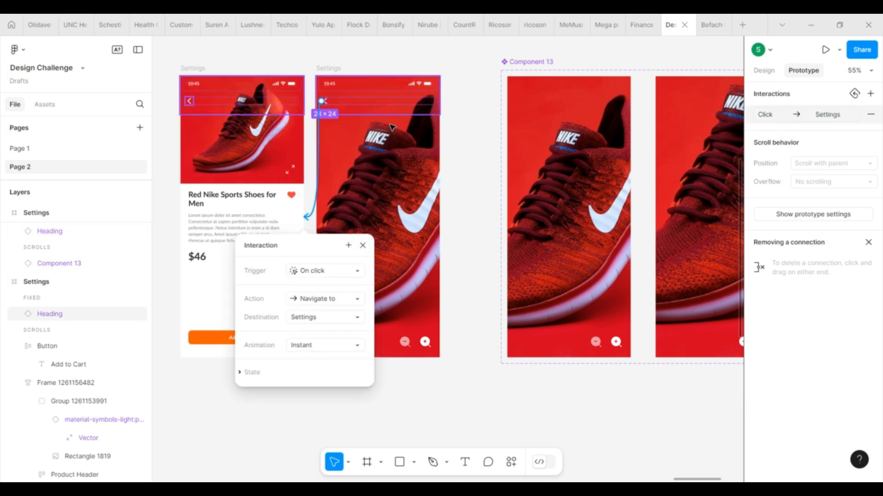
click(316, 349)
click(324, 373)
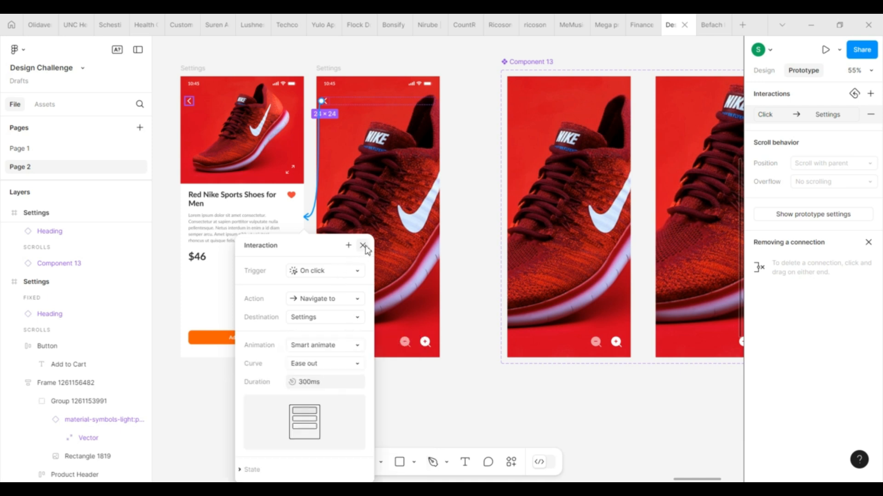
click(362, 246)
click(326, 385)
Make the product detail frame a flow starting point and present the prototype scaled to fit width and height
click(197, 68)
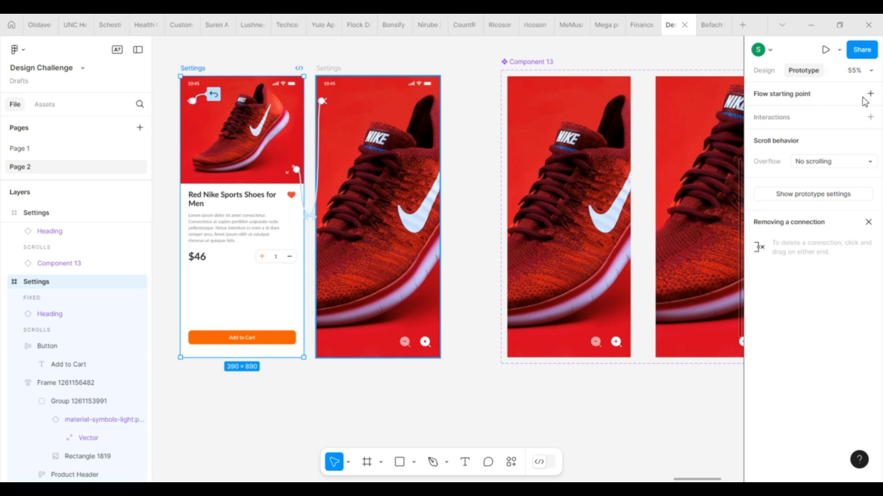
click(871, 97)
click(824, 49)
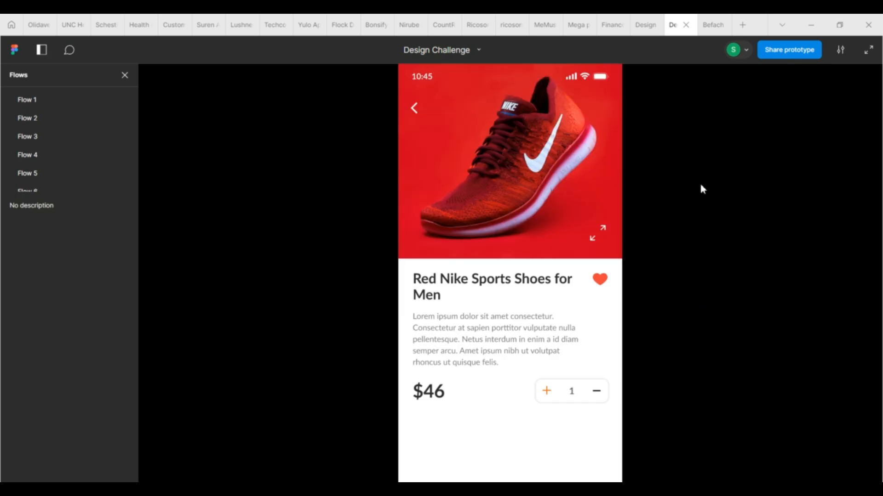
click(841, 50)
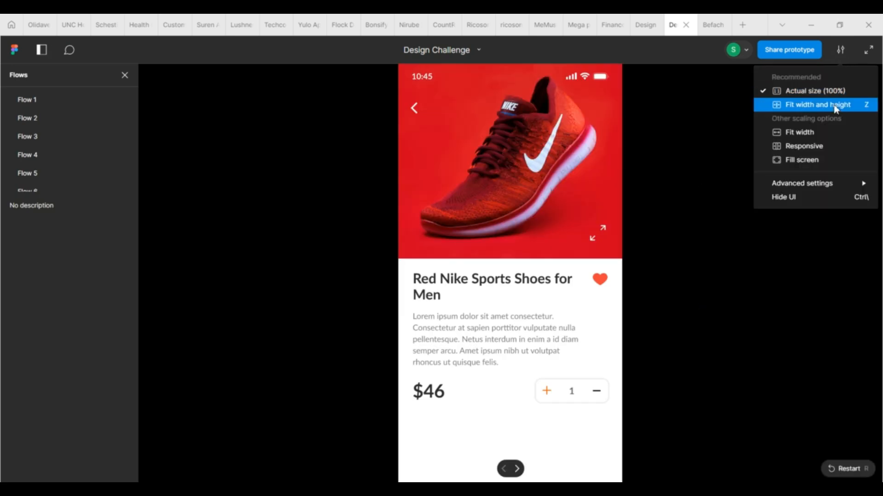
click(840, 104)
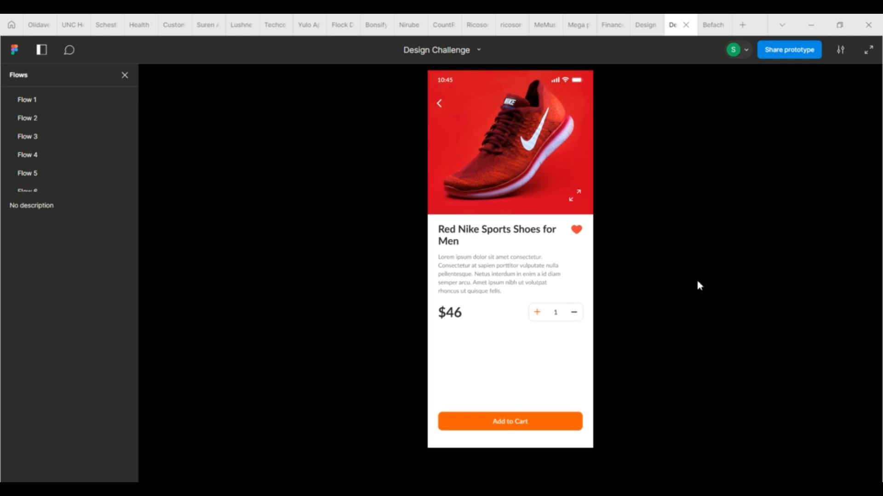
Test the prototype by expanding the shoe image, zooming in twice, zooming back out twice and returning to the product detail screen
click(575, 198)
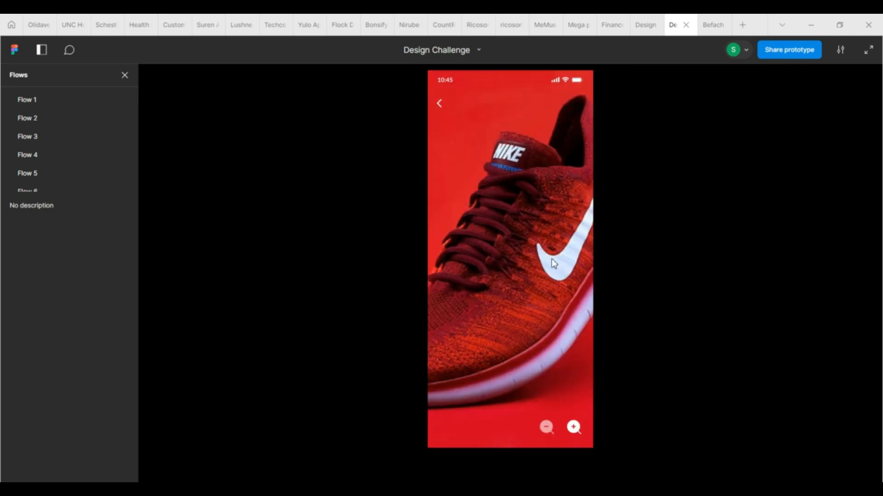
click(574, 426)
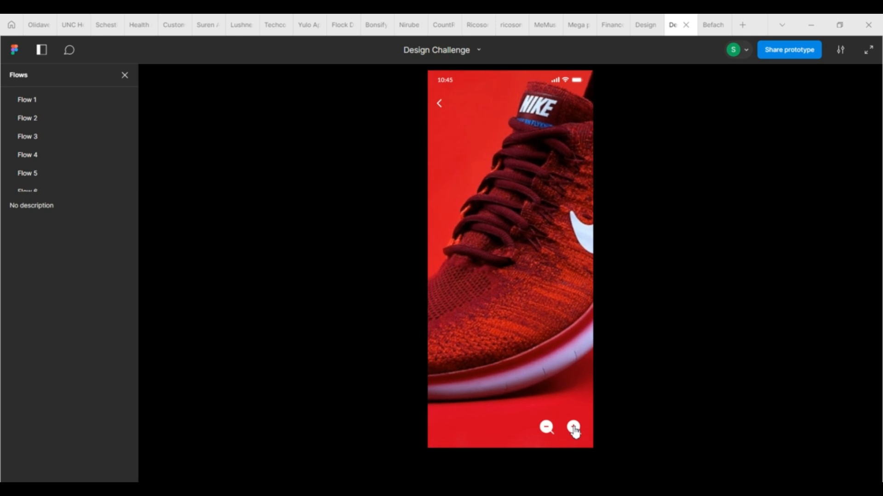
click(574, 427)
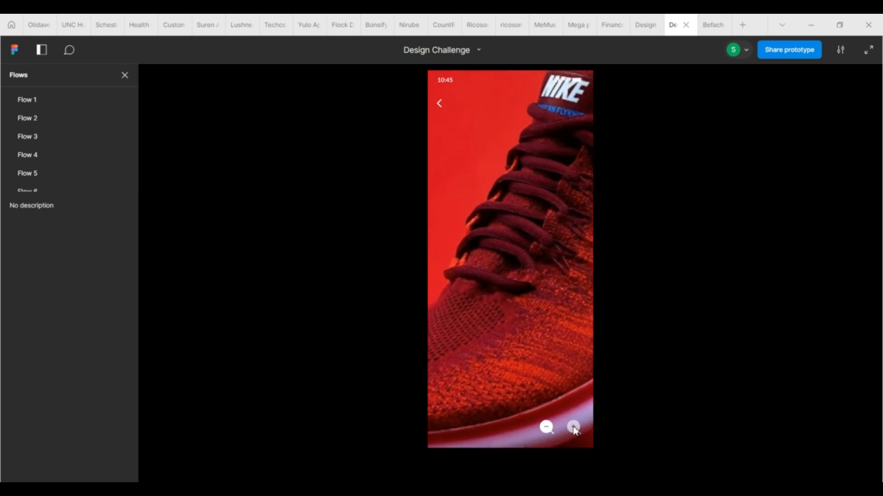
click(545, 429)
click(544, 430)
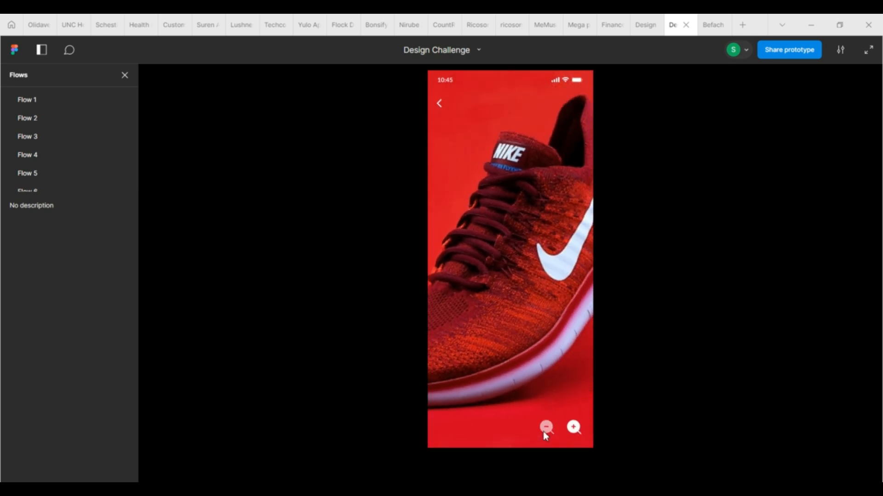
click(440, 109)
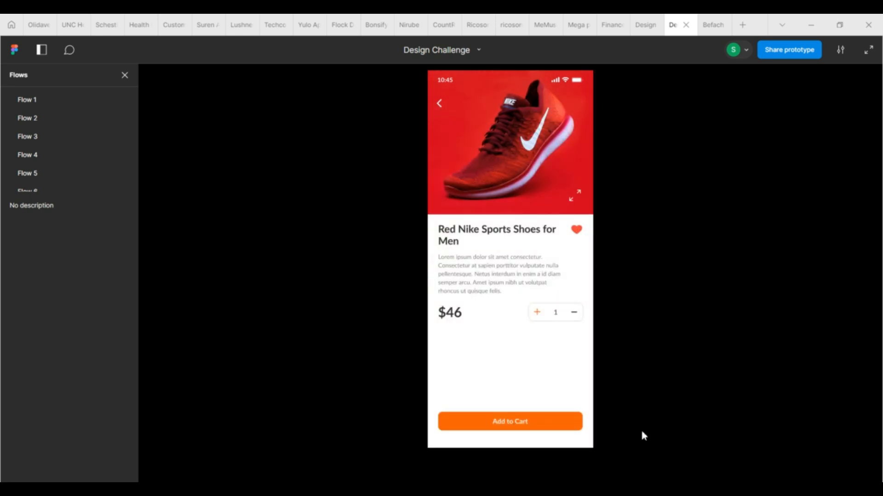